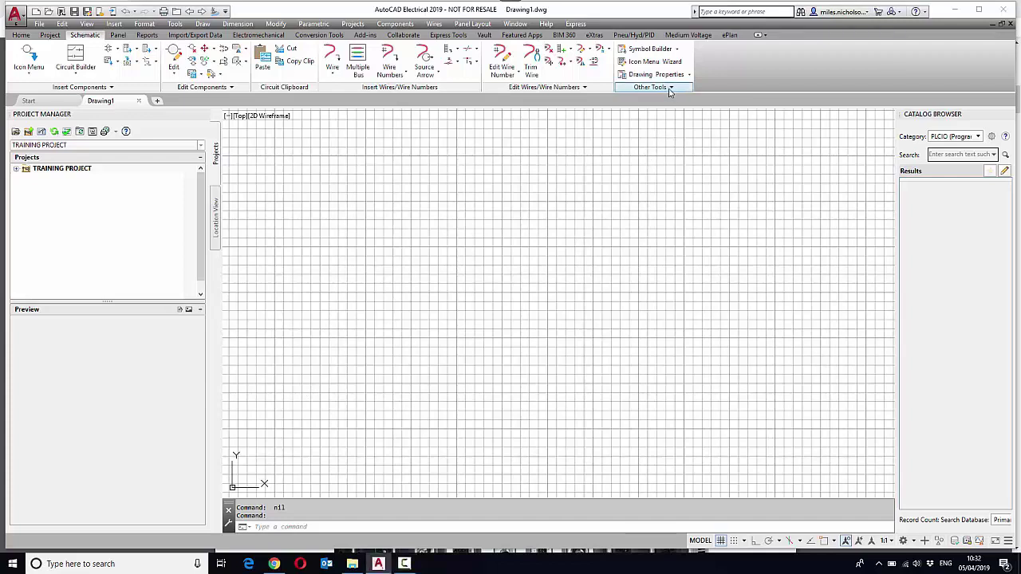
# - Launch the PLC Database File Editor from the Schematic tab's Other Tools panel
pyautogui.click(670, 88)
pyautogui.click(621, 101)
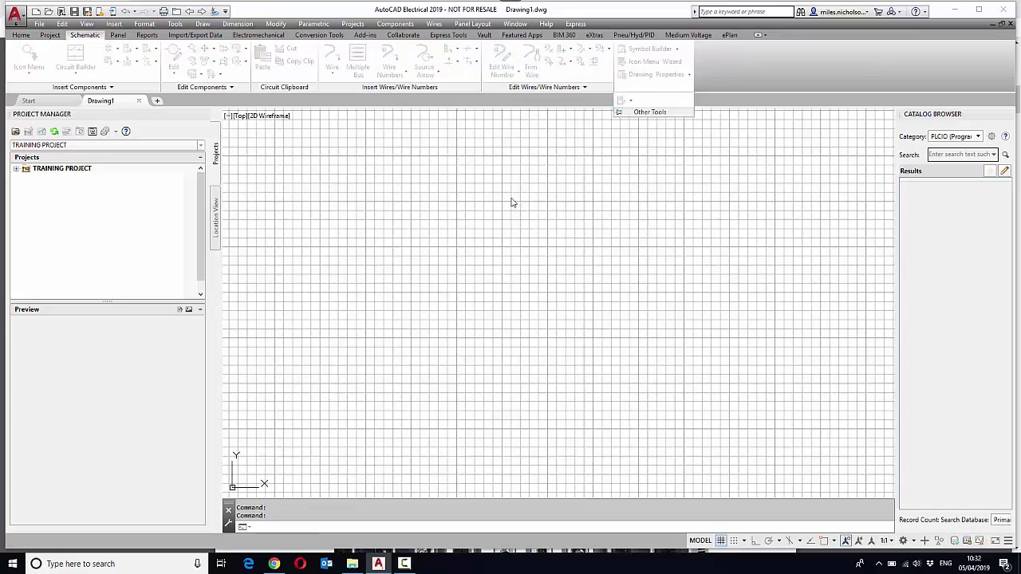
# - Add a new manufacturer 'National Instruments' under PLCs
pyautogui.moveTo(381, 267); pyautogui.dragTo(385, 203)
pyautogui.click(271, 179)
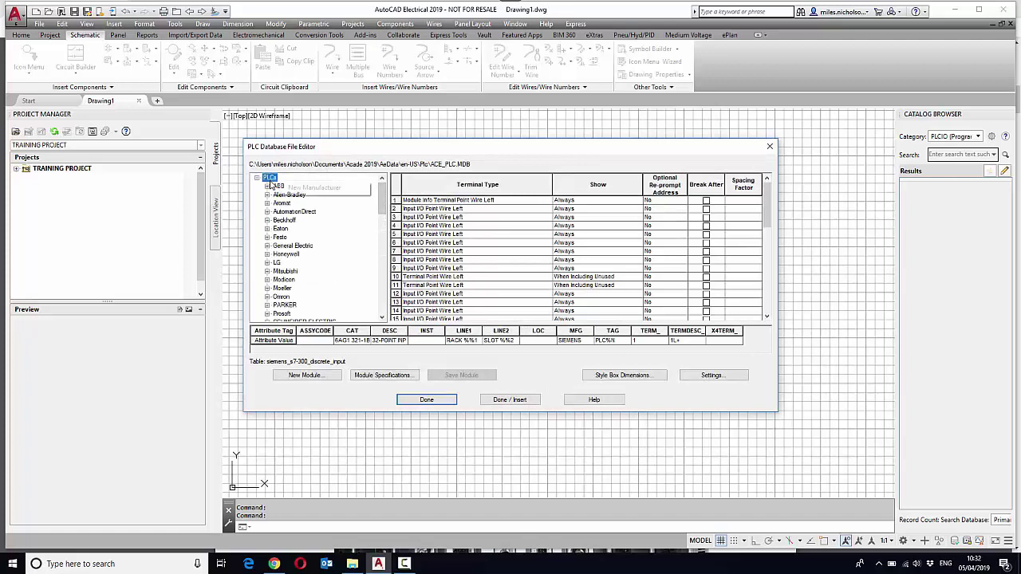
pyautogui.click(314, 187)
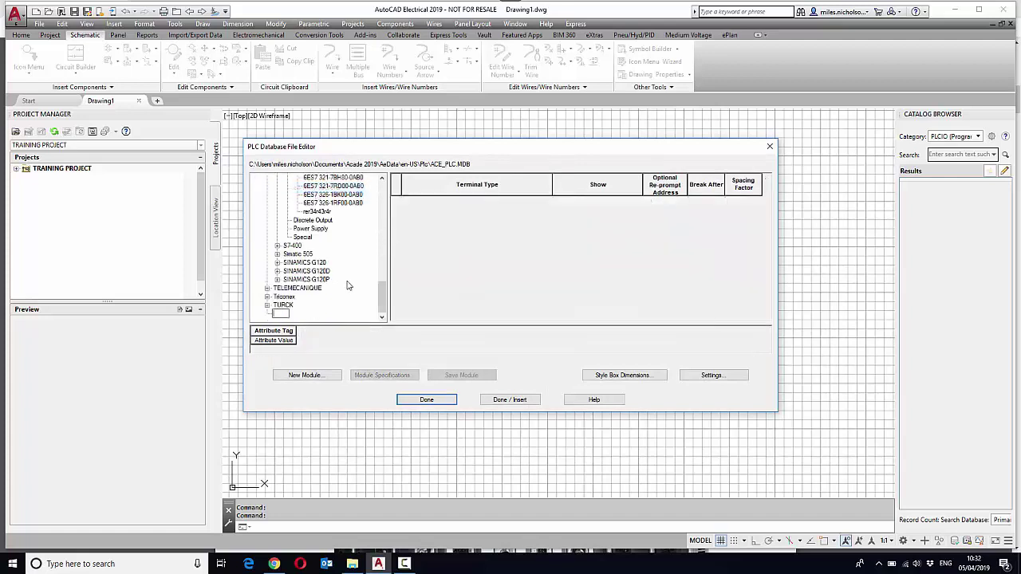
pyautogui.write('National Instruments')
pyautogui.click(359, 312)
# - Add a 'C Series' series under National Instruments
pyautogui.rightClick(311, 316)
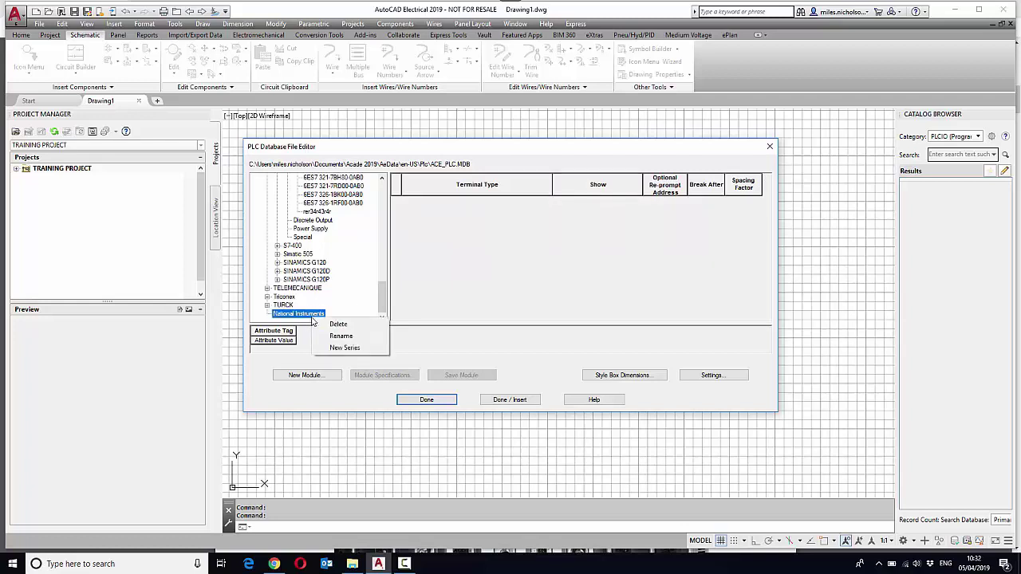
pyautogui.click(346, 348)
pyautogui.write('C S')
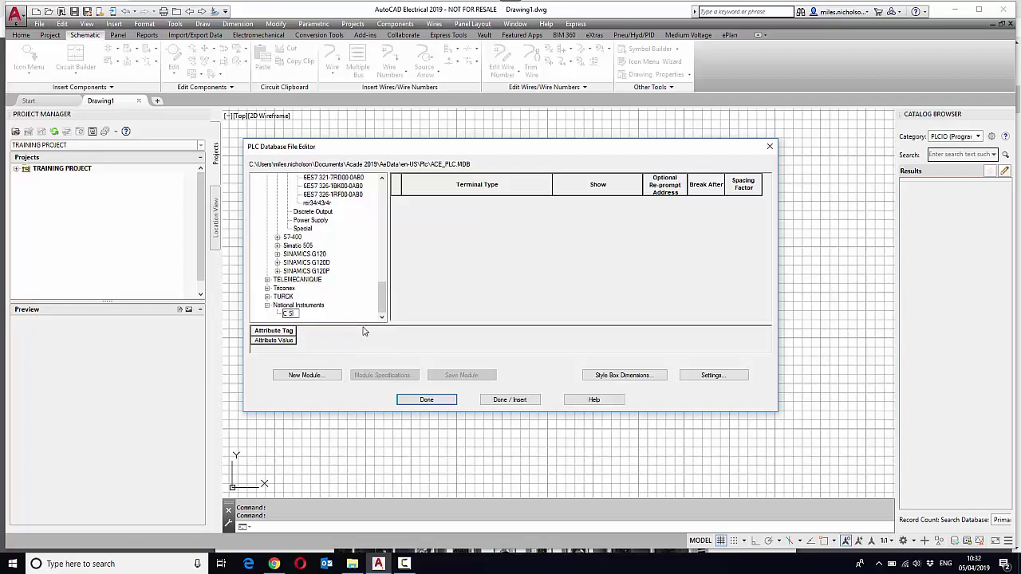
pyautogui.write('eries')
pyautogui.press('Return')
# - Add a 'Discrete Combination' type under C Series
pyautogui.rightClick(303, 317)
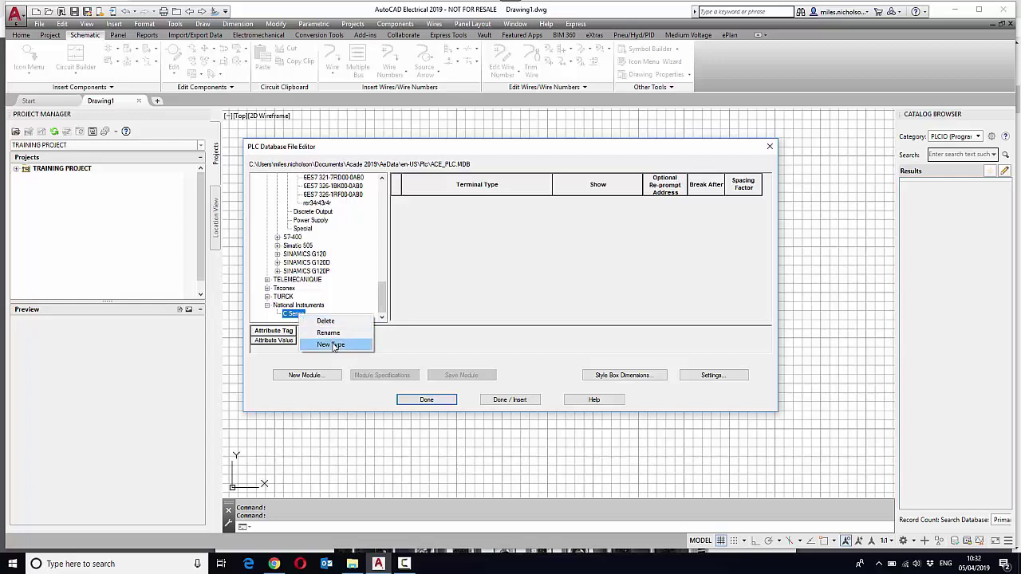
pyautogui.click(340, 345)
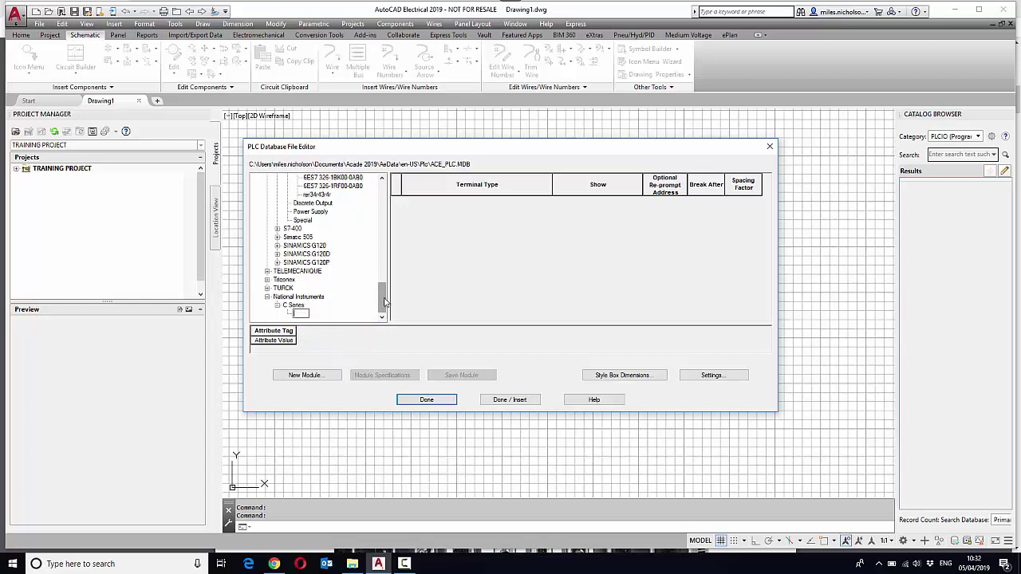
pyautogui.moveTo(383, 302)
pyautogui.mouseDown()
pyautogui.moveTo(386, 245)
pyautogui.moveTo(384, 305)
pyautogui.mouseUp()
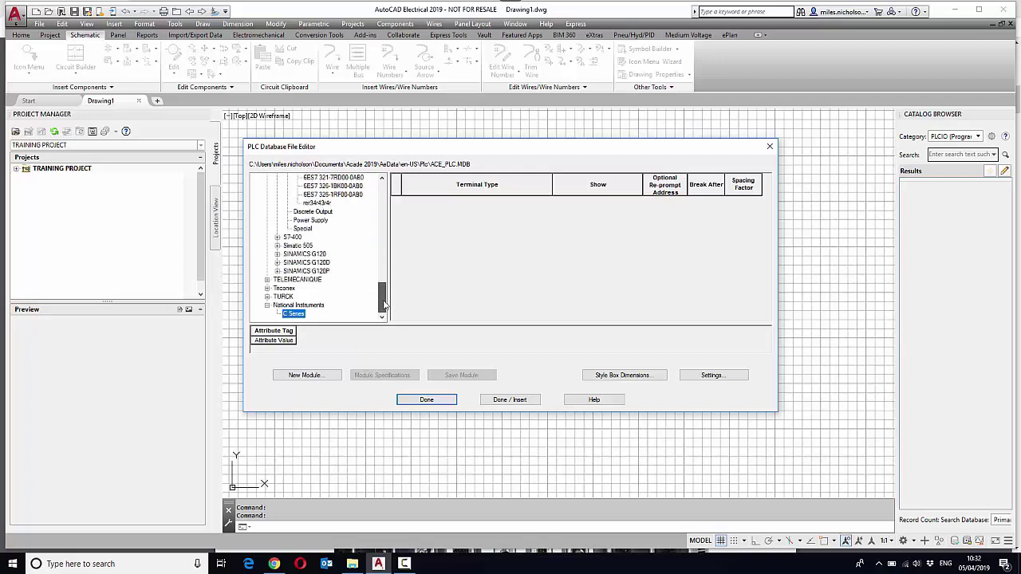
pyautogui.rightClick(302, 317)
pyautogui.click(333, 346)
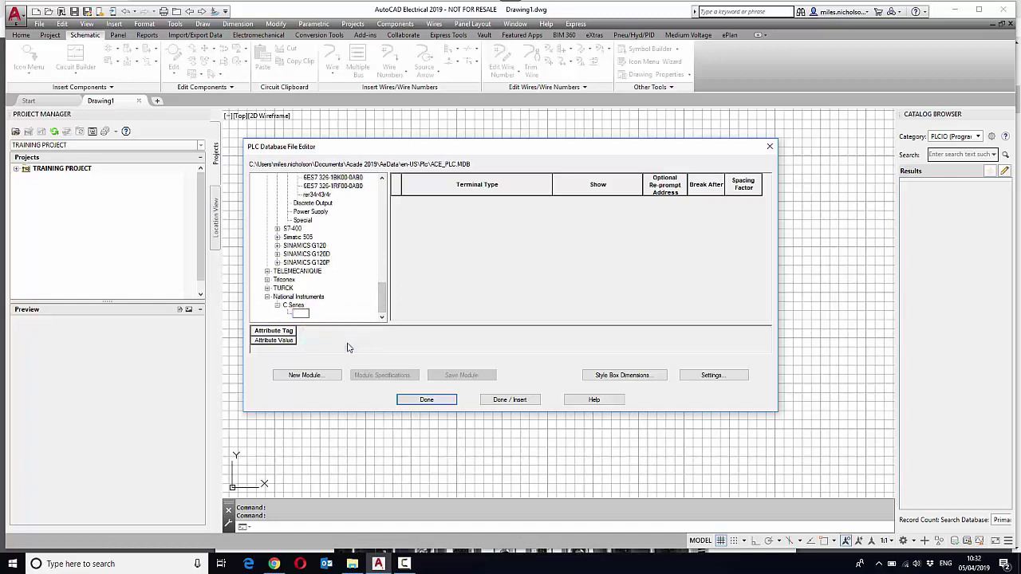
pyautogui.write('Discrete Combination')
pyautogui.press('Return')
# - Create a new module under Discrete Combination and enter the code NI 9375
pyautogui.rightClick(332, 315)
pyautogui.click(368, 359)
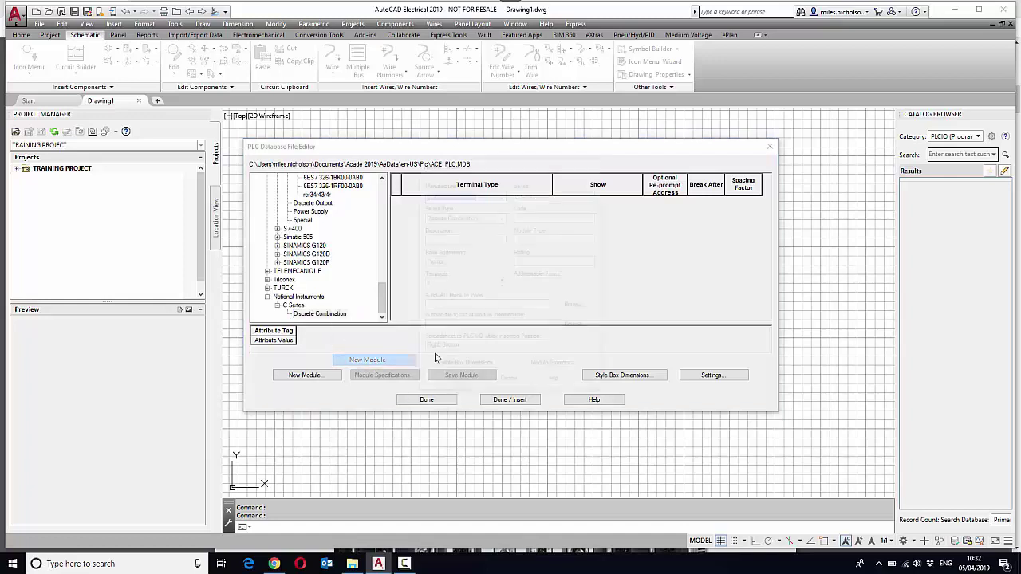
pyautogui.click(535, 218)
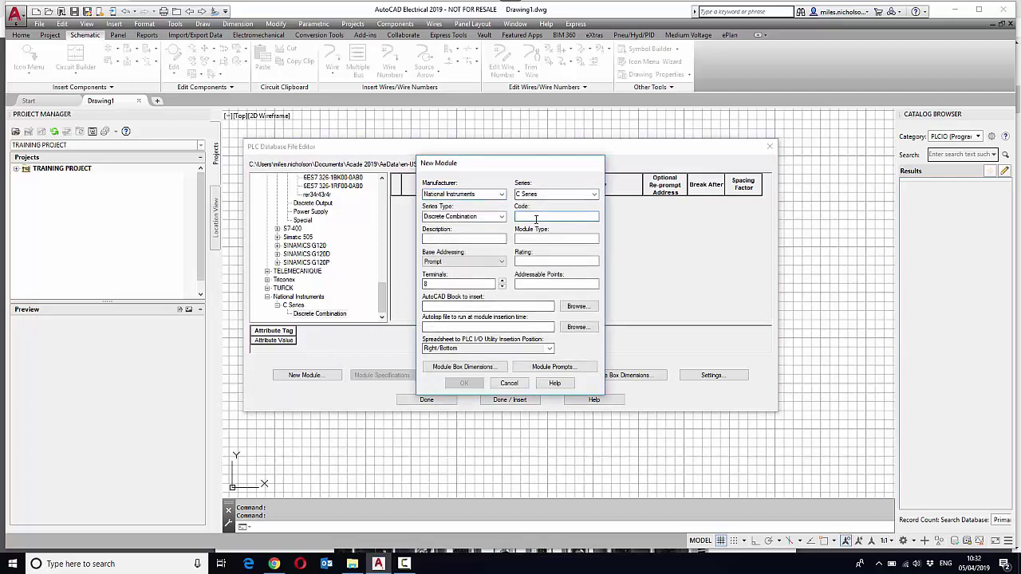
pyautogui.write('NI 9375')
pyautogui.click(537, 238)
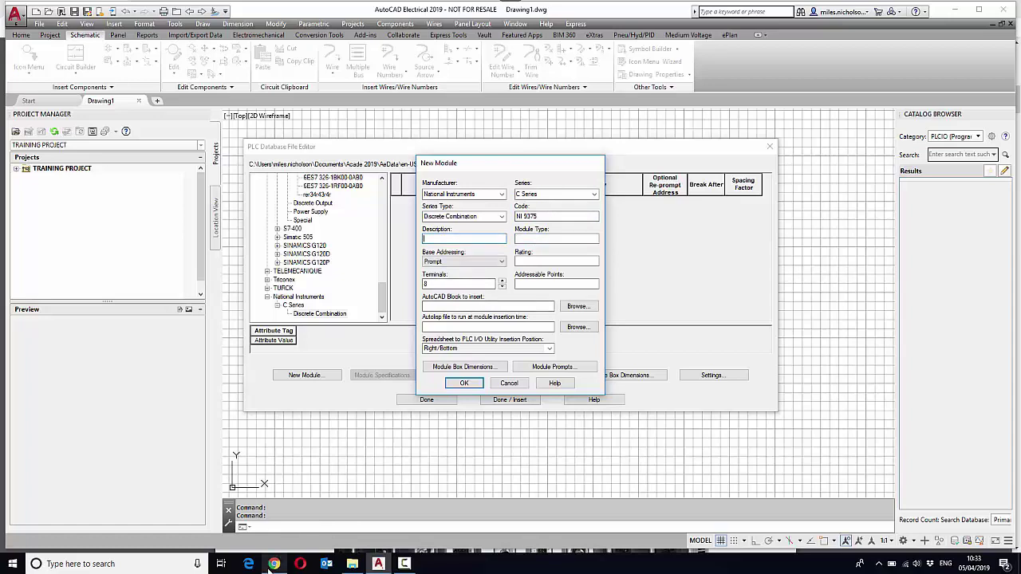
# - Copy '8 DI, 8 DO' from the NI 9375 row of the datasheet table in Chrome
pyautogui.click(273, 563)
pyautogui.moveTo(437, 295); pyautogui.dragTo(474, 296)
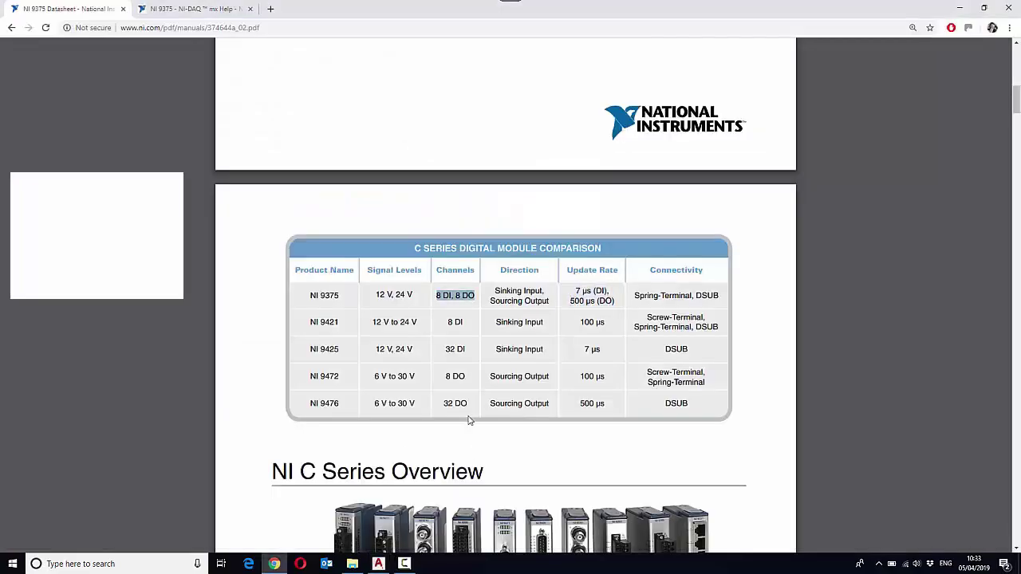
pyautogui.rightClick(464, 296)
pyautogui.click(486, 307)
# - Write the module description '16 DI, 16 DO Sinking Input' using text pasted from the datasheet
pyautogui.click(380, 564)
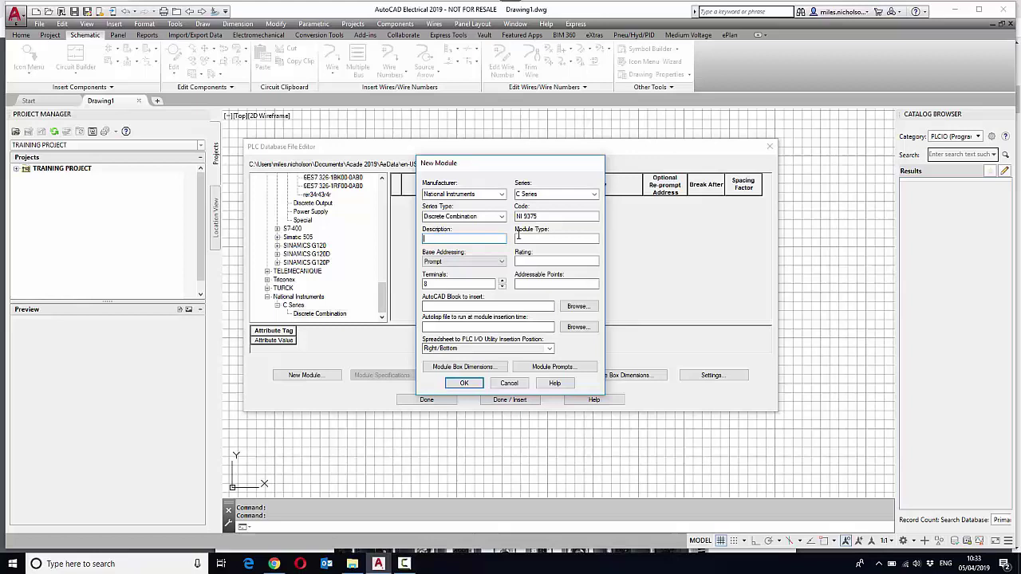
pyautogui.click(441, 239)
pyautogui.hotkey('ctrl', 'v')
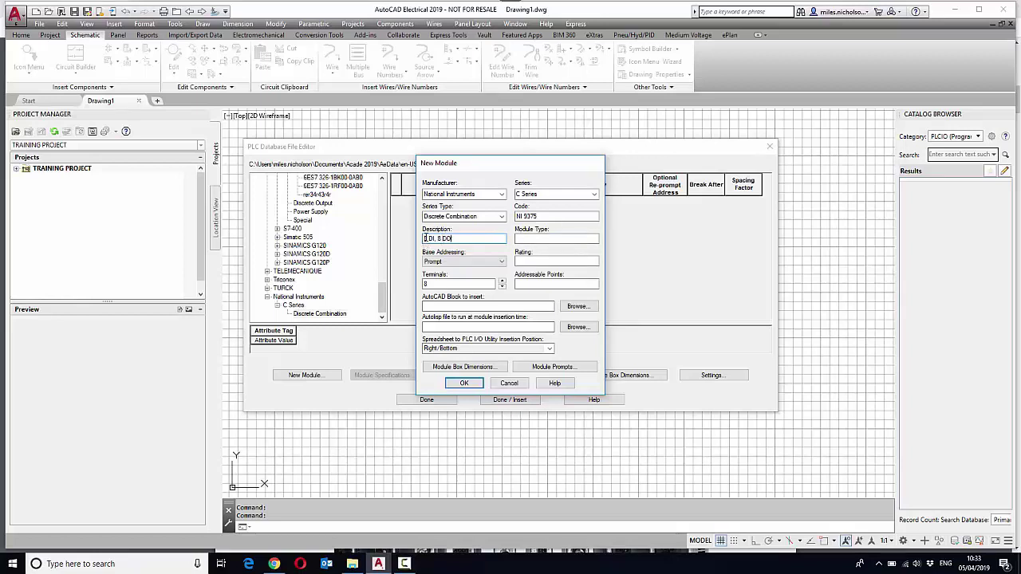
pyautogui.doubleClick(425, 239)
pyautogui.write('16')
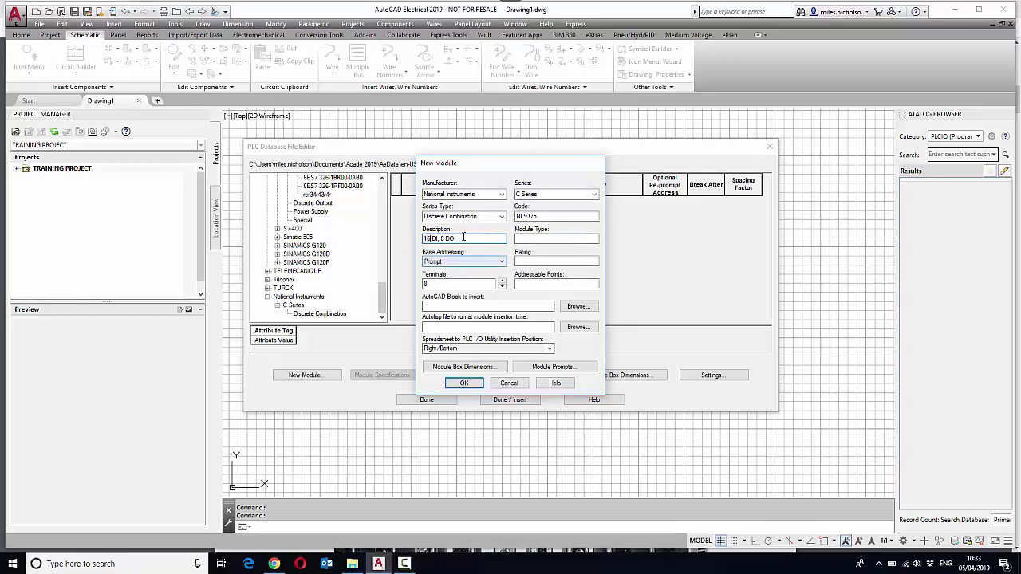
pyautogui.write(' DI,')
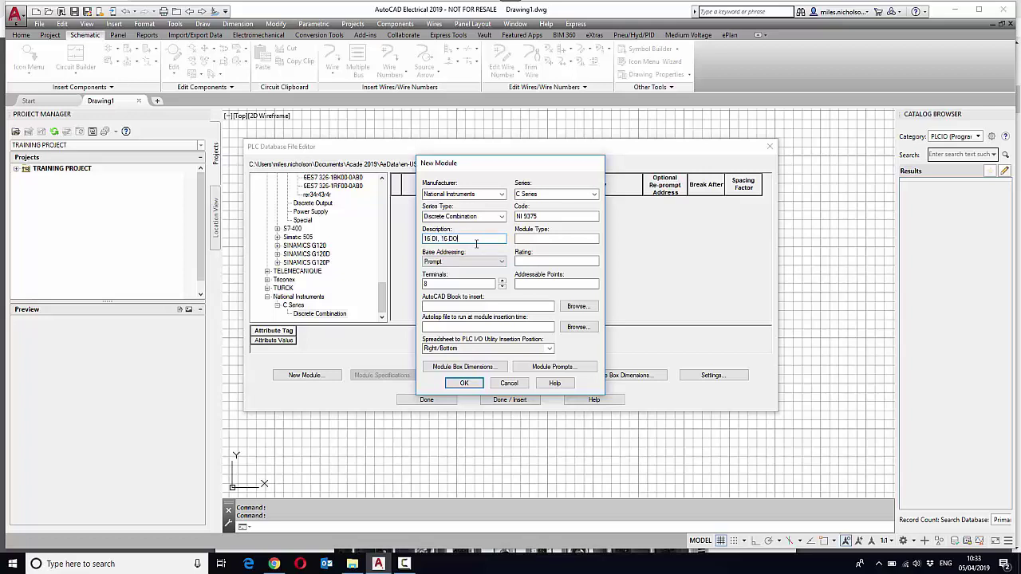
pyautogui.click(273, 564)
pyautogui.moveTo(494, 290); pyautogui.dragTo(550, 300)
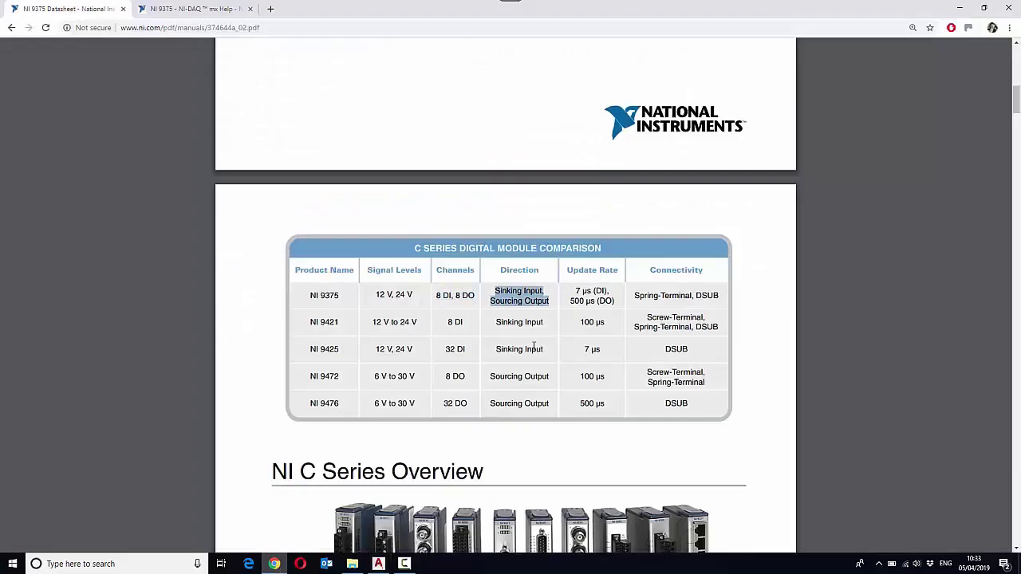
pyautogui.click(377, 564)
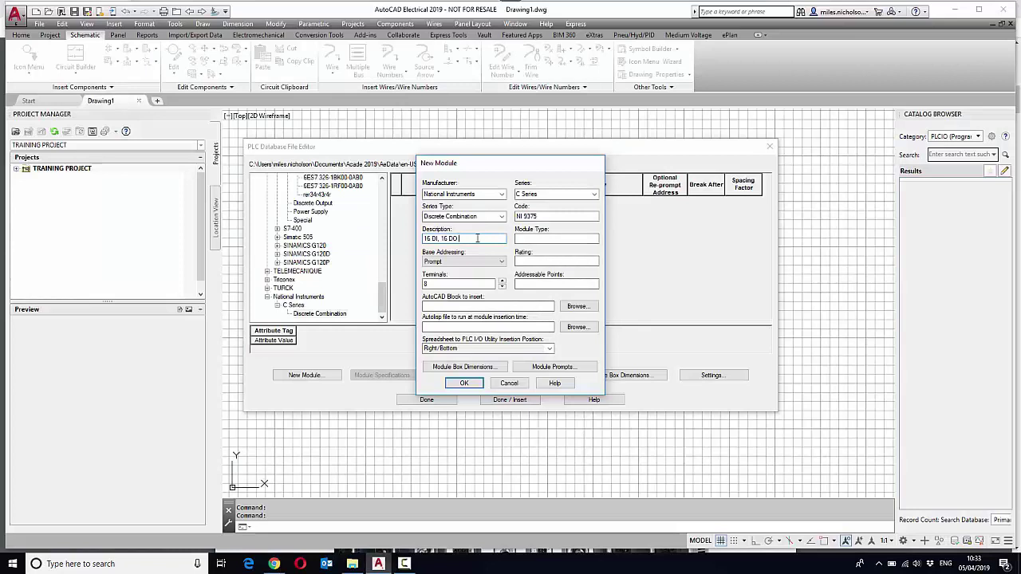
pyautogui.hotkey('ctrl', 'v')
# - Fill in module type DIGITAL MODULE, rating 60VDC, 36 terminals and 32 addressable points
pyautogui.click(533, 238)
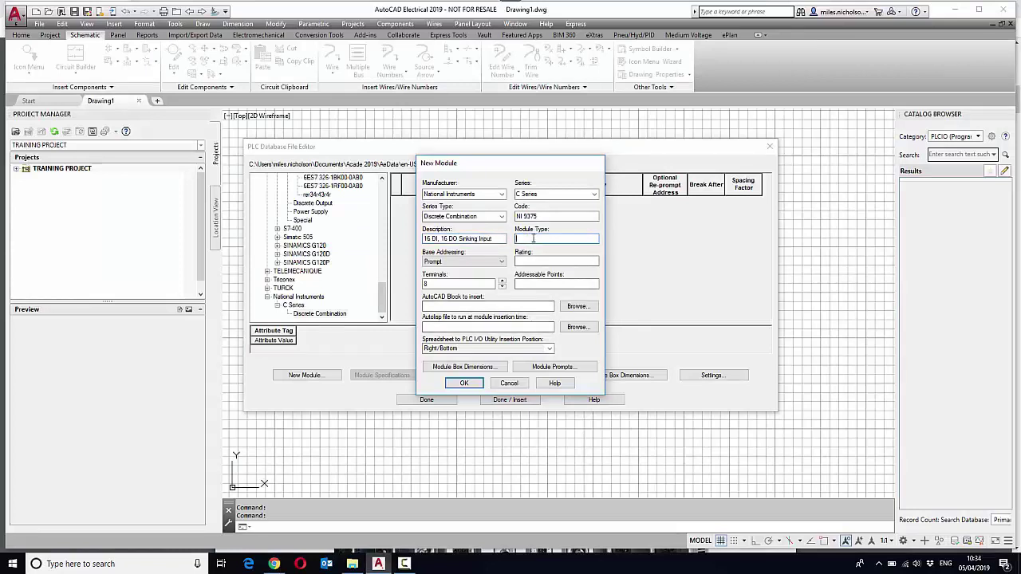
pyautogui.write('DIGITAL MODULE')
pyautogui.click(534, 260)
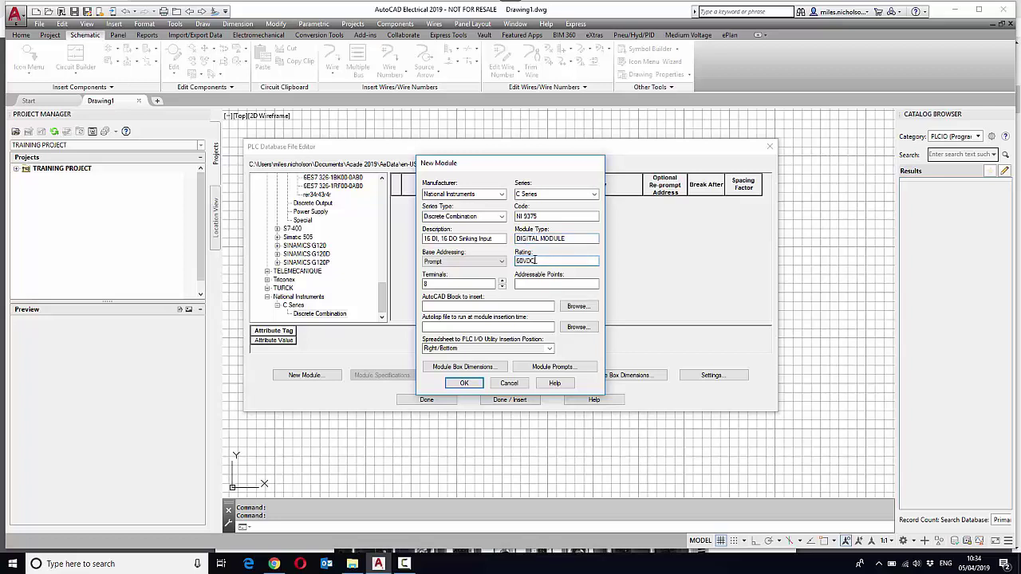
pyautogui.click(534, 284)
pyautogui.doubleClick(458, 284)
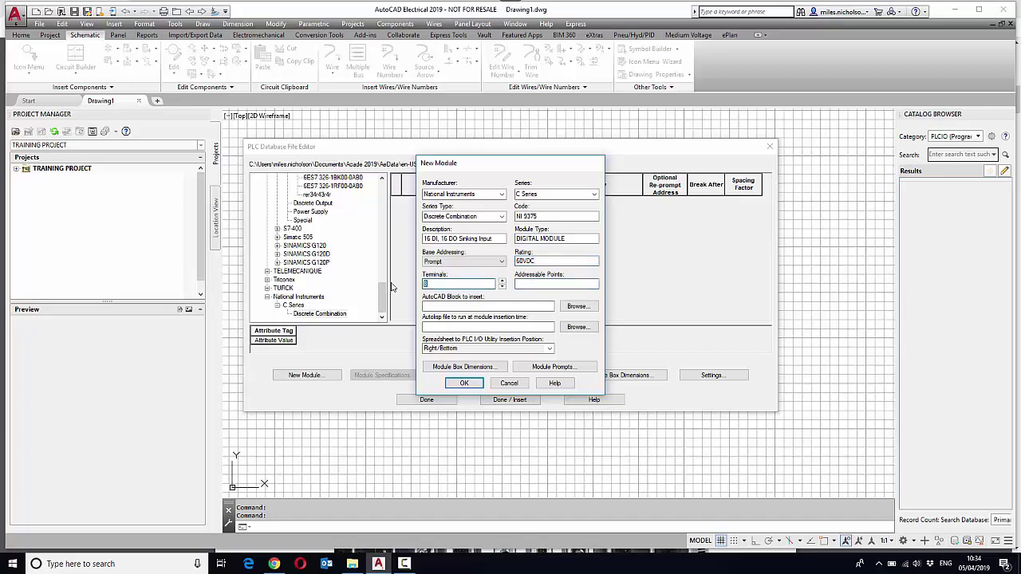
pyautogui.click(550, 285)
pyautogui.write('32')
pyautogui.click(446, 284)
pyautogui.doubleClick(446, 284)
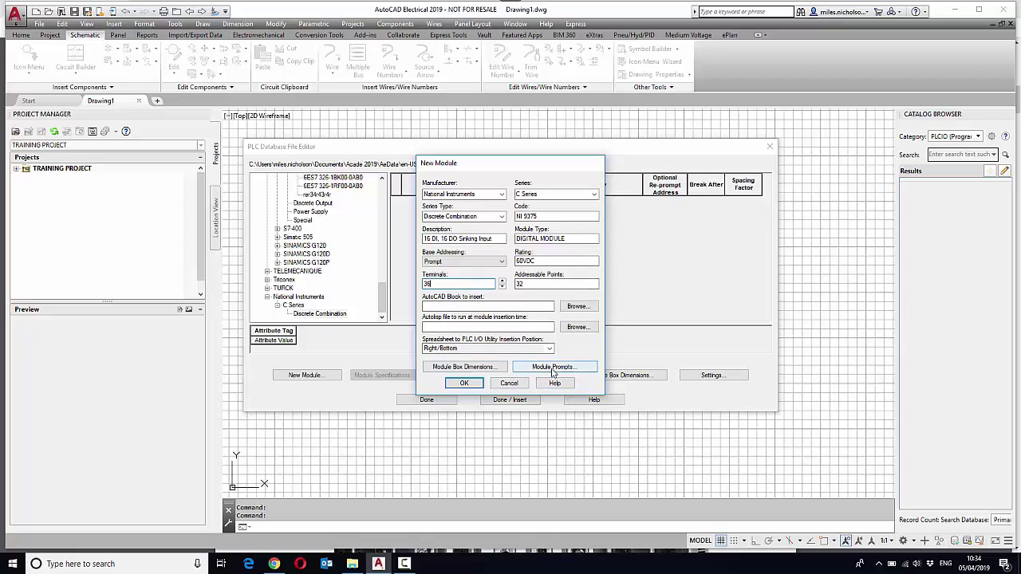
# - Enter prompt text for %%1 in Module Prompts, then save the NI 9375 module
pyautogui.click(552, 367)
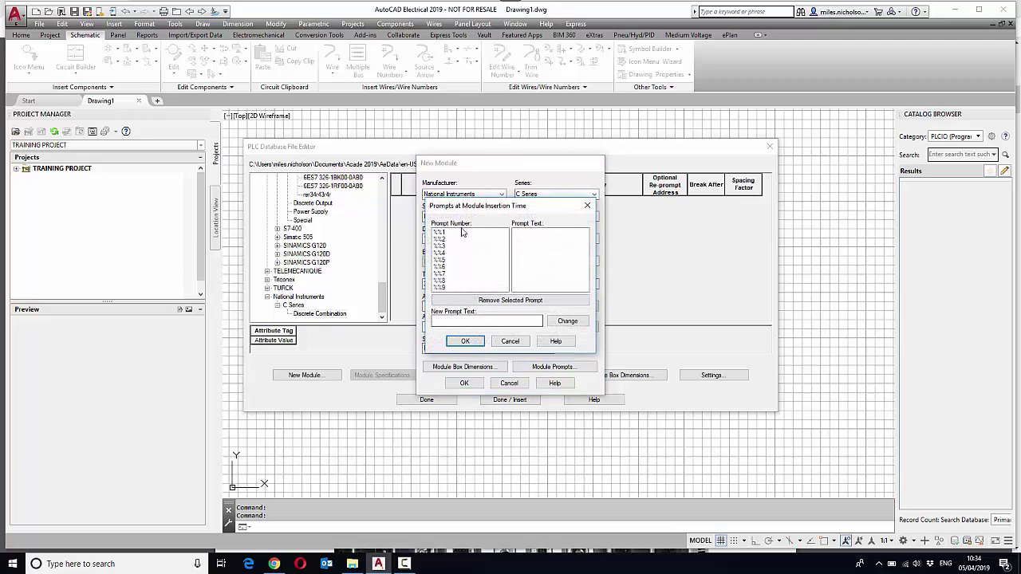
pyautogui.click(462, 232)
pyautogui.click(454, 319)
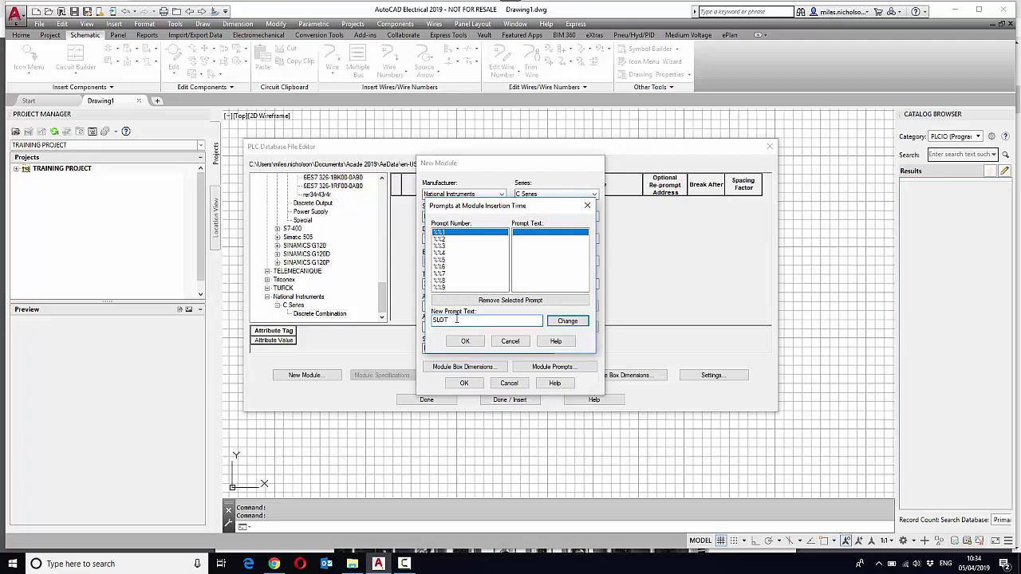
pyautogui.click(465, 341)
pyautogui.click(463, 383)
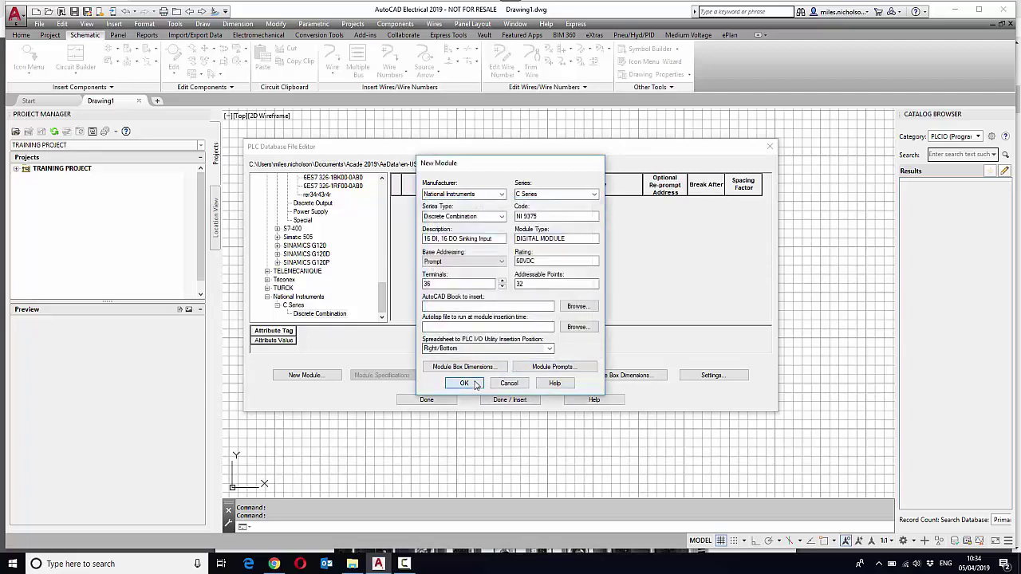
# - Set row 1 to Module Info Input I/O Point Wire Left and row 2 to Input I/O Point Wire Left
pyautogui.click(537, 205)
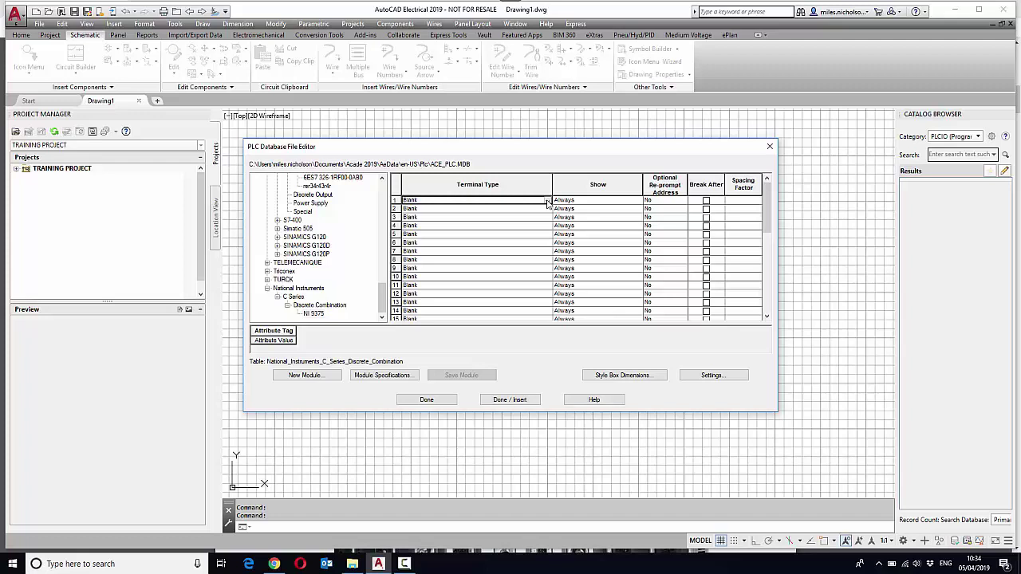
pyautogui.click(547, 202)
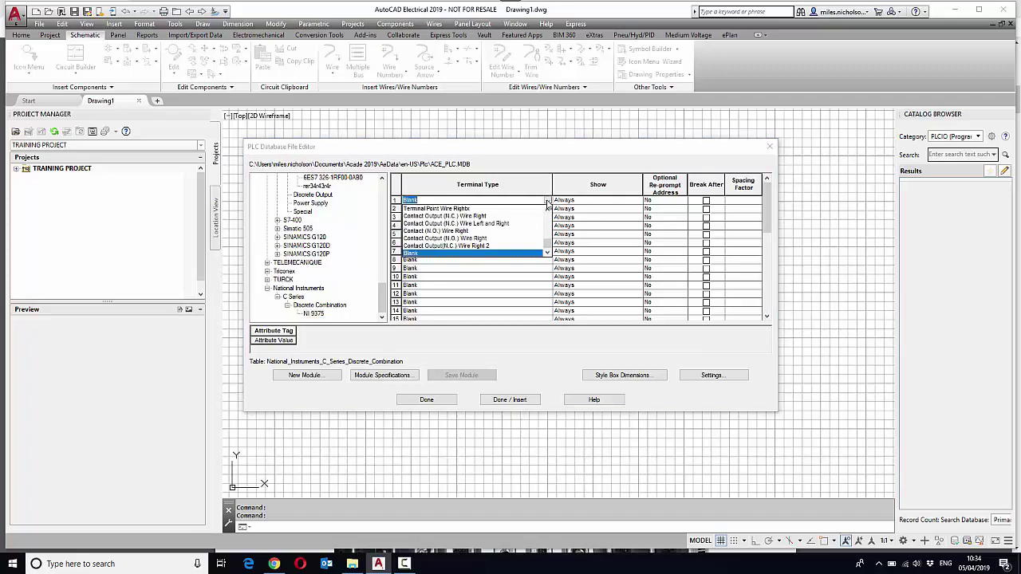
pyautogui.scroll(-5, 547, 206)
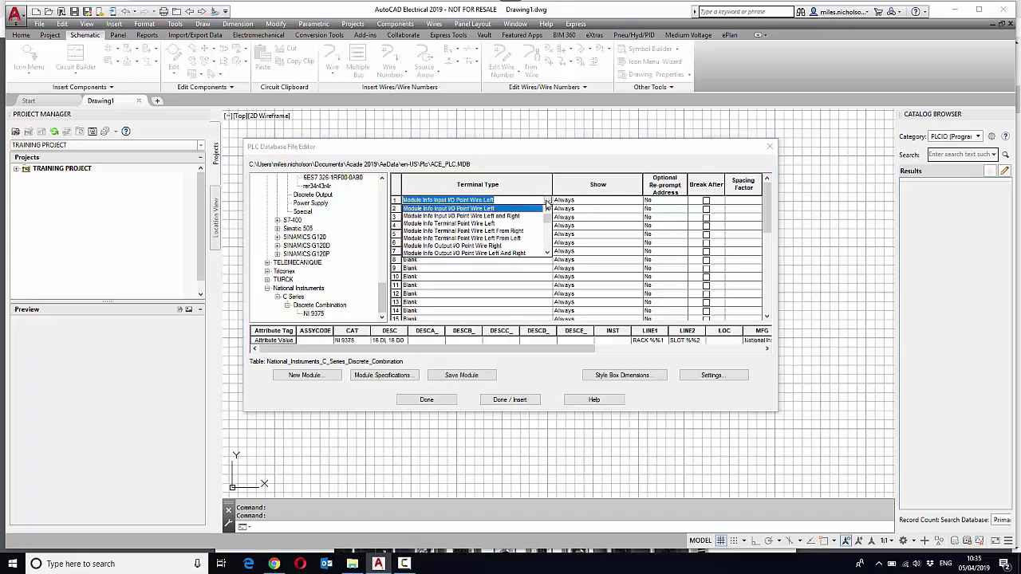
pyautogui.click(486, 209)
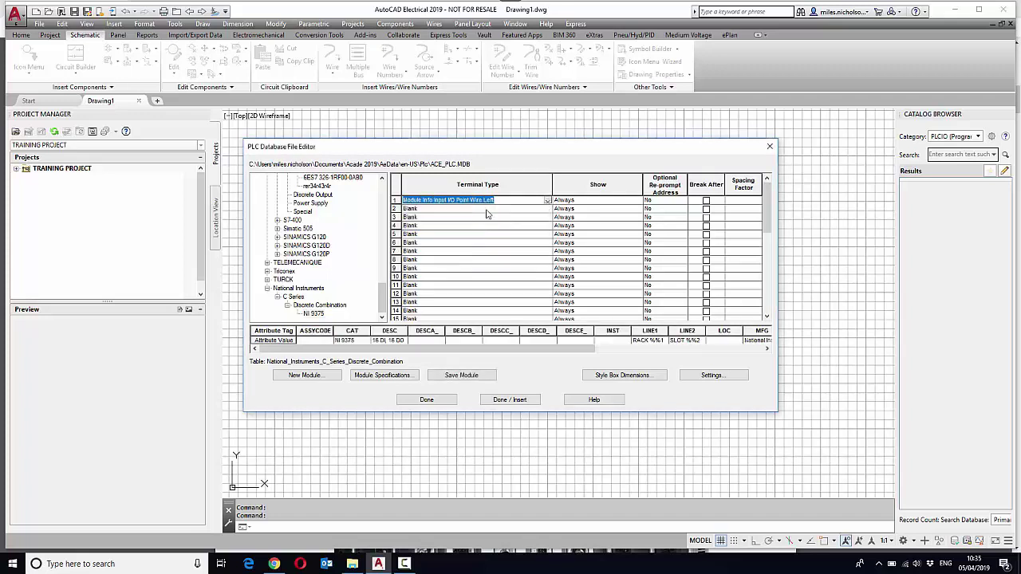
pyautogui.click(547, 209)
pyautogui.scroll(1, 547, 212)
pyautogui.click(447, 217)
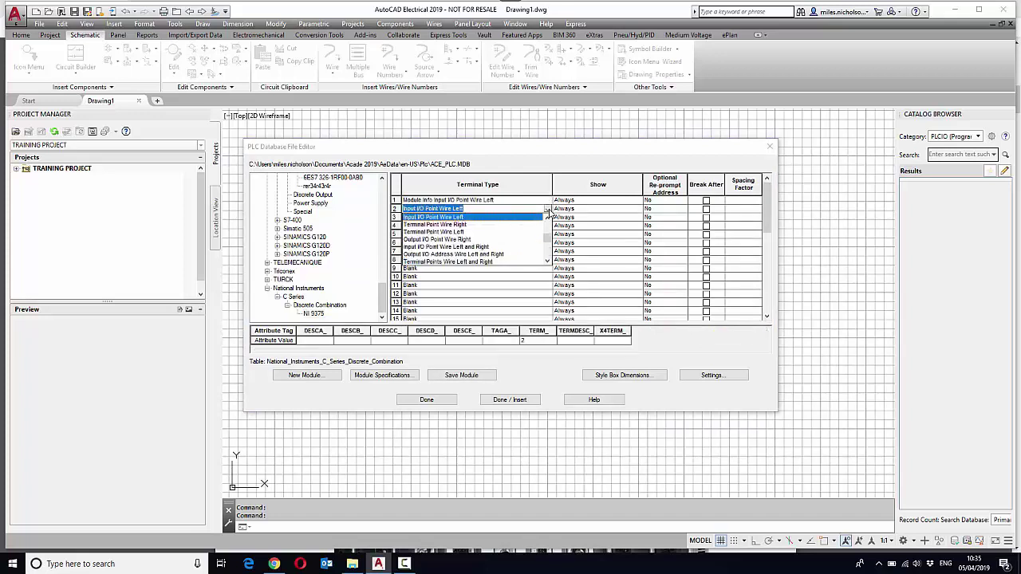
pyautogui.click(547, 217)
pyautogui.click(458, 217)
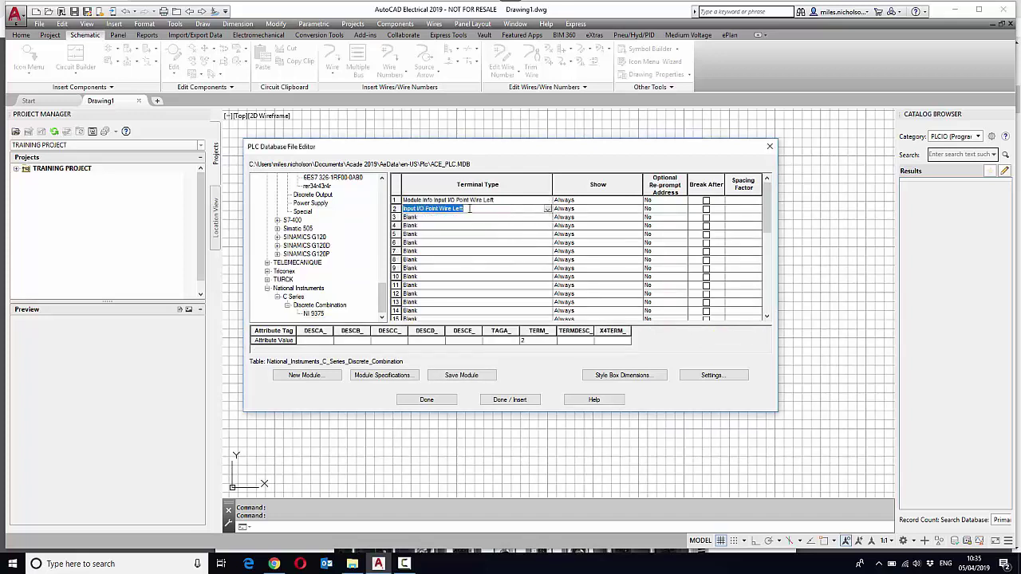
# - Set terminal rows 3 through 8 to Input I/O Point Wire Left
pyautogui.click(408, 217)
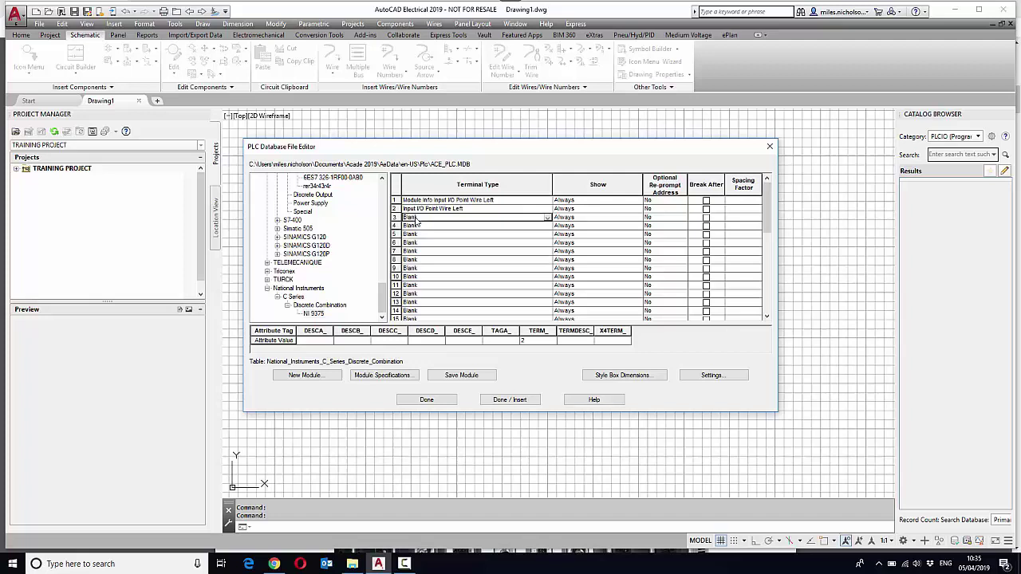
pyautogui.press('i')
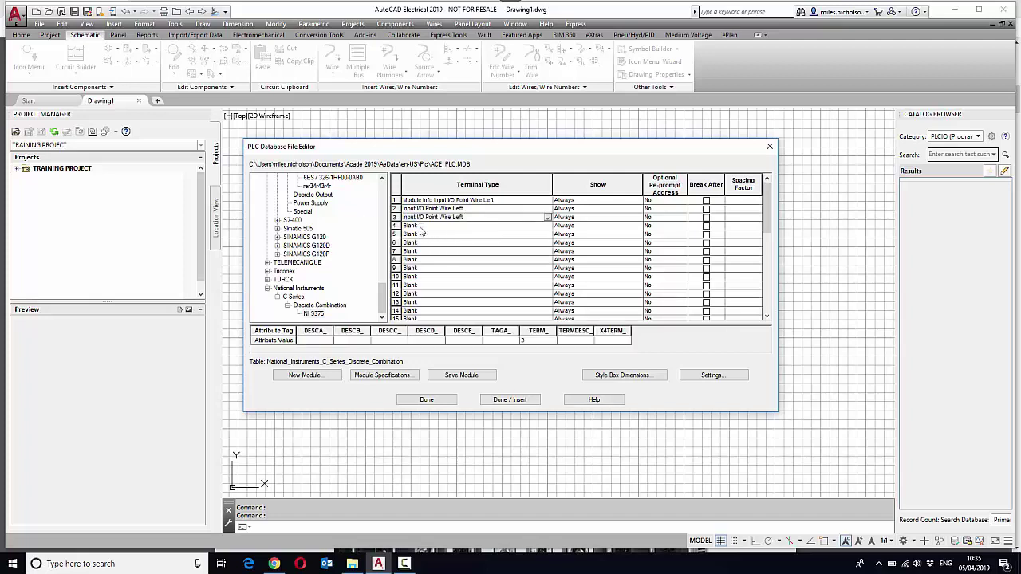
pyautogui.click(418, 227)
pyautogui.press('i')
pyautogui.click(419, 234)
pyautogui.press('i')
pyautogui.click(419, 242)
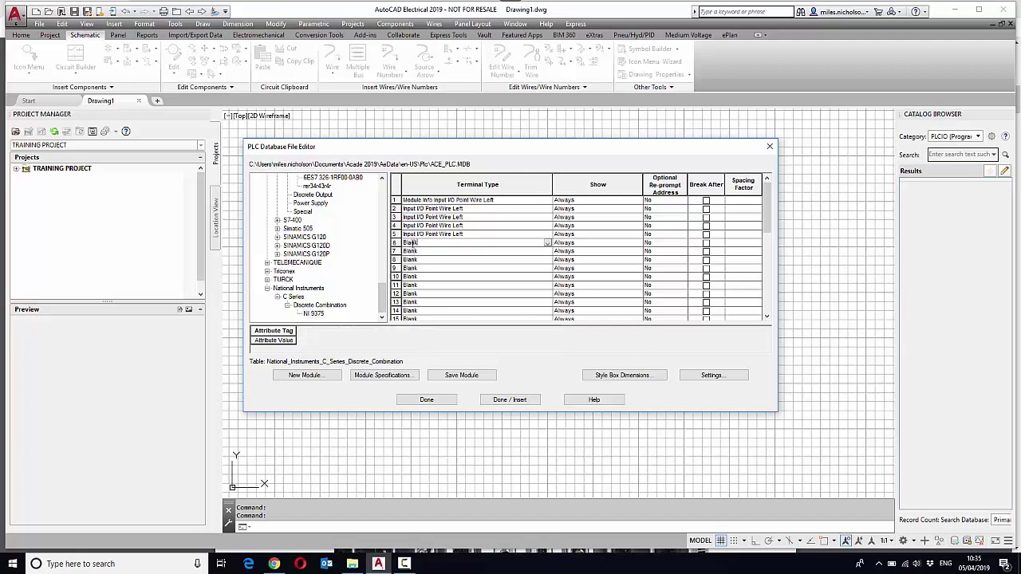
pyautogui.press('i')
pyautogui.click(417, 251)
pyautogui.press('i')
pyautogui.click(419, 260)
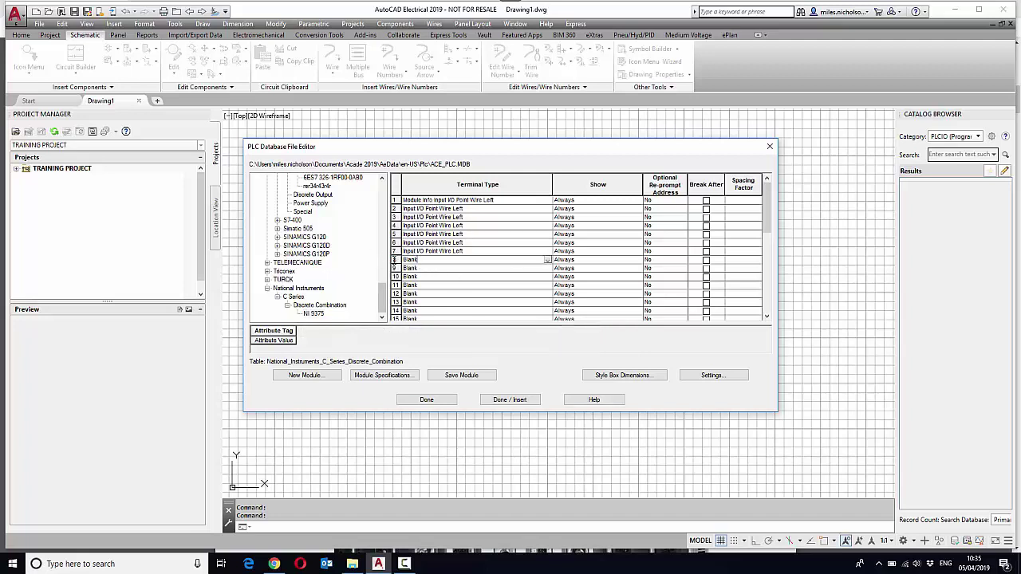
pyautogui.press('i')
# - Review the attribute values of the module info row and row 8
pyautogui.click(517, 200)
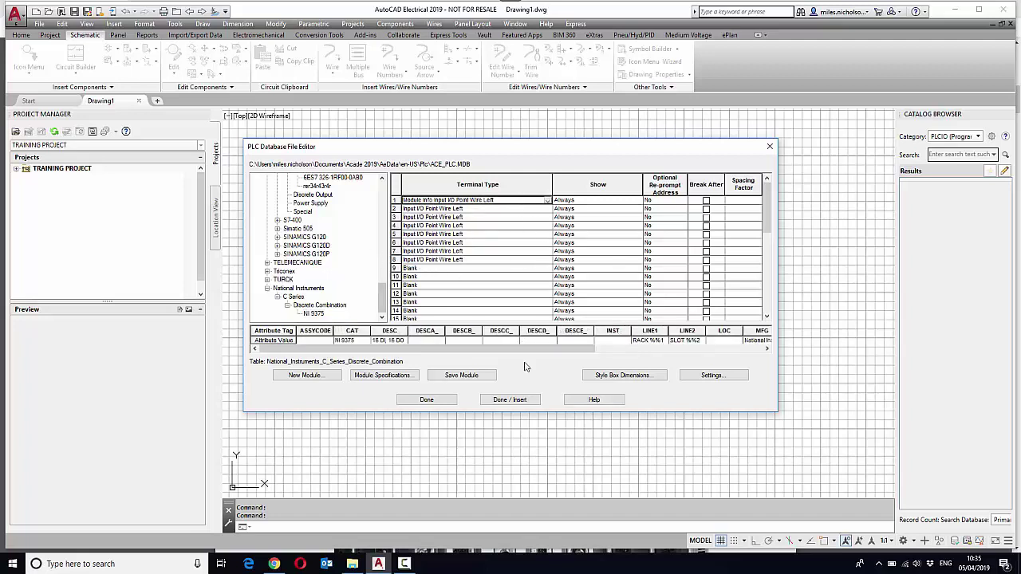
pyautogui.moveTo(614, 348); pyautogui.dragTo(678, 348)
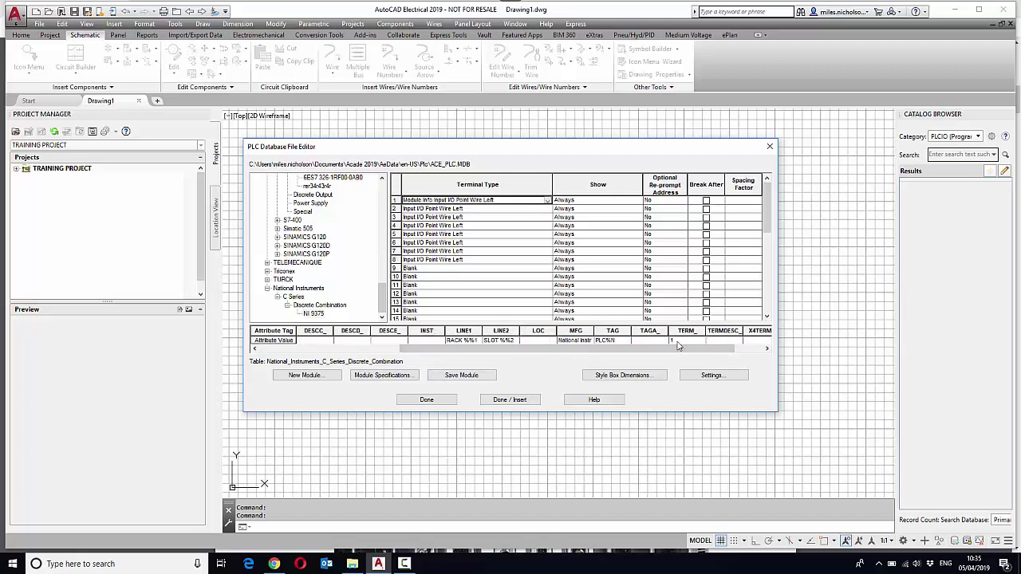
pyautogui.click(498, 261)
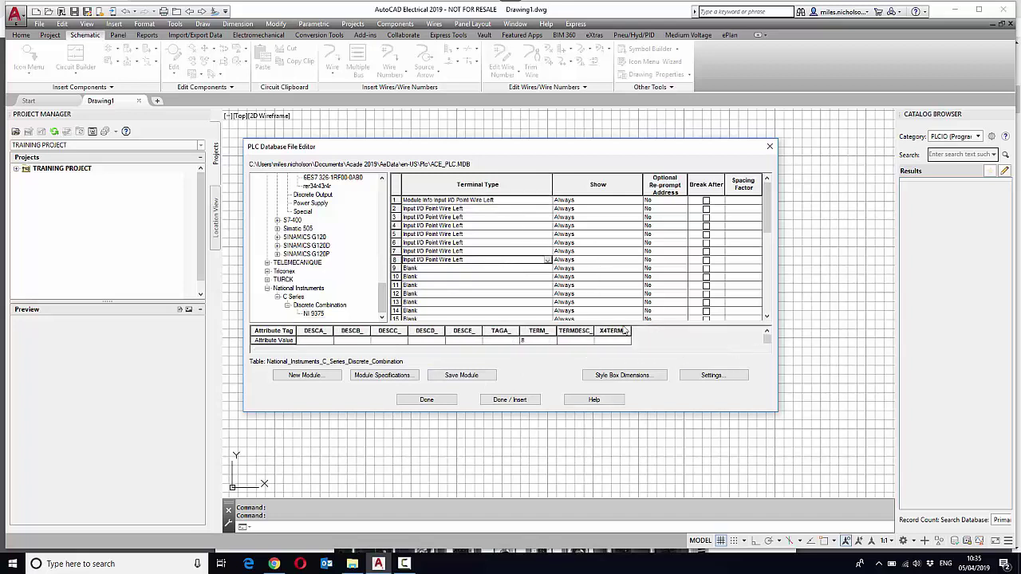
pyautogui.click(448, 269)
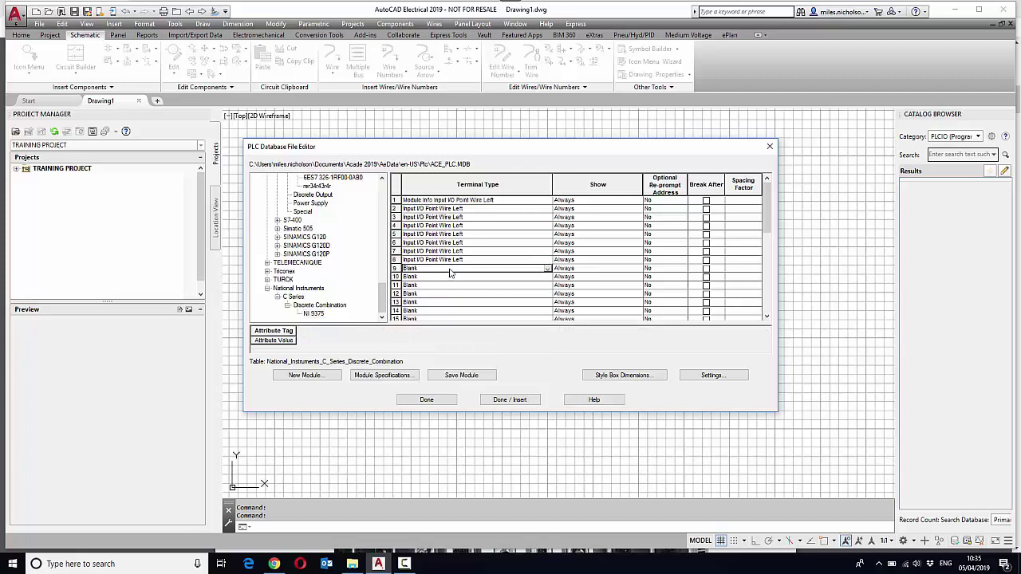
# - Set row 9 to Terminal Point Wire Right and enter DI COM as its description
pyautogui.click(547, 269)
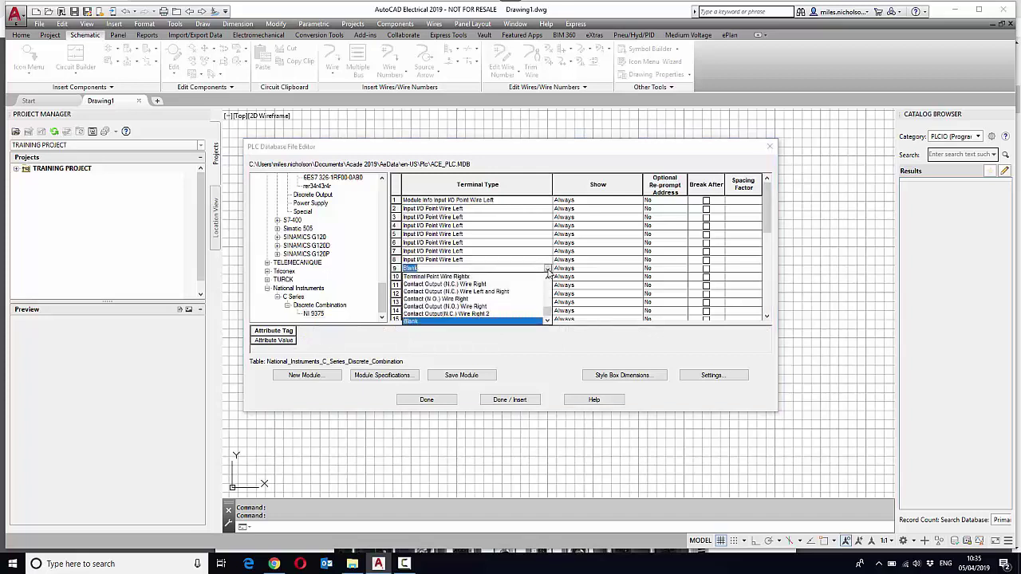
pyautogui.press('t')
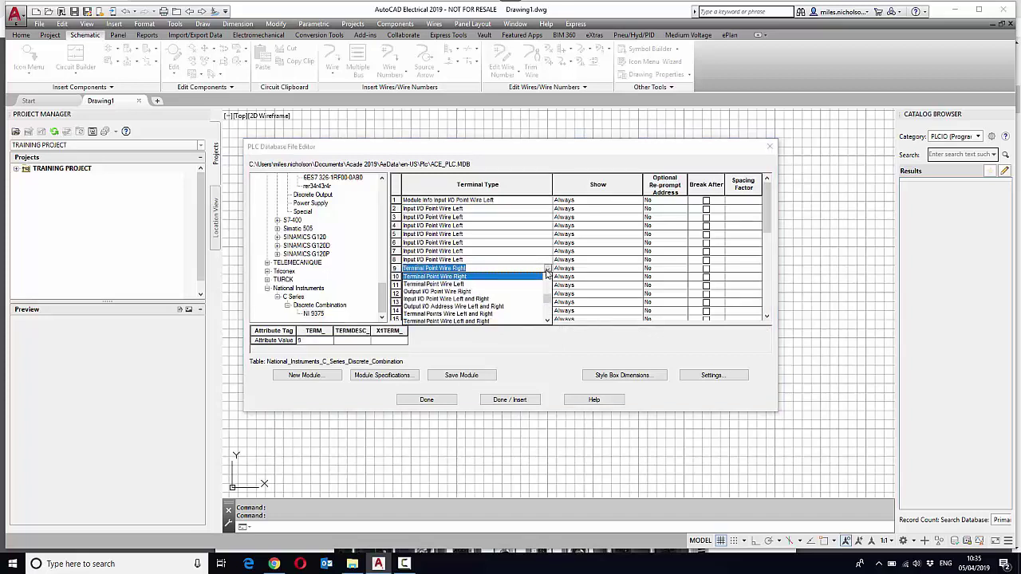
pyautogui.press('Return')
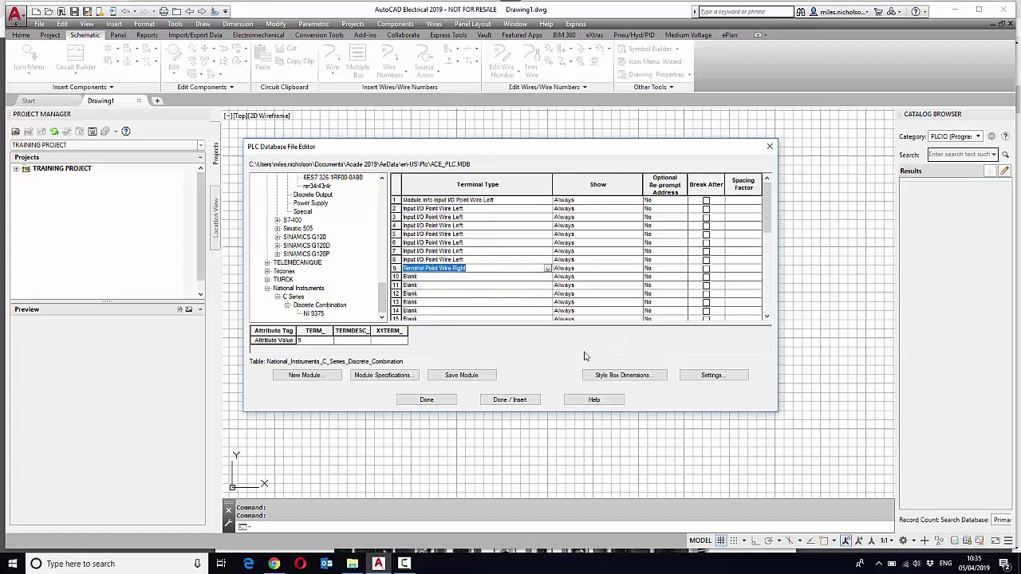
pyautogui.click(348, 342)
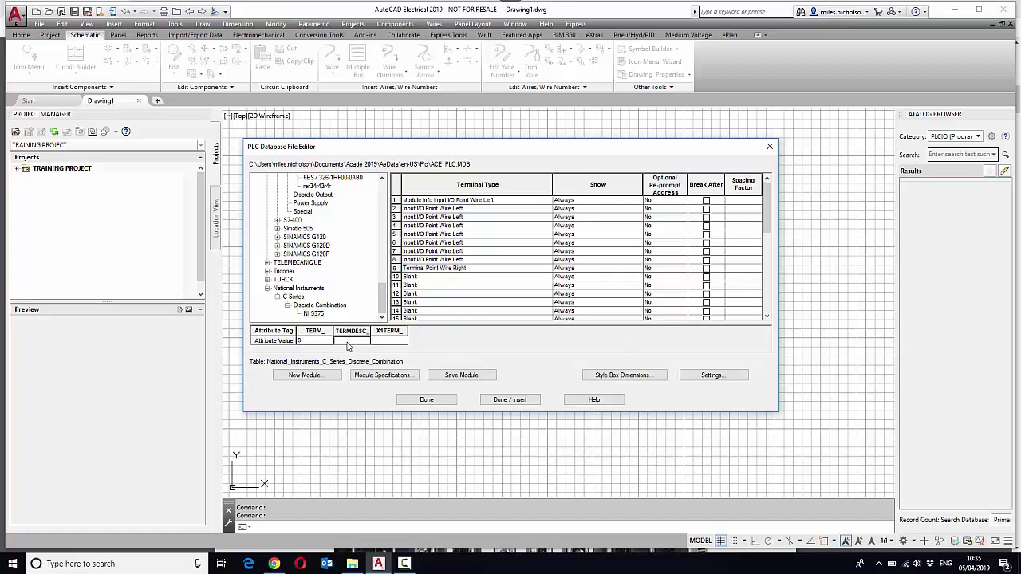
pyautogui.write('DI COM')
# - Enter sequential DI terminal descriptions for input rows 1 through 4
pyautogui.click(524, 204)
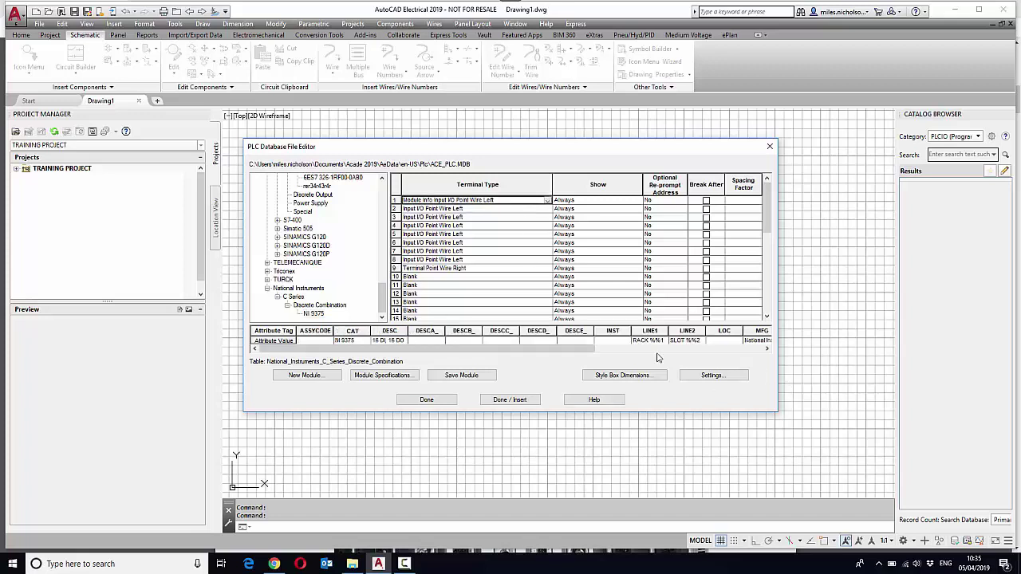
pyautogui.moveTo(579, 353); pyautogui.dragTo(751, 353)
pyautogui.click(678, 341)
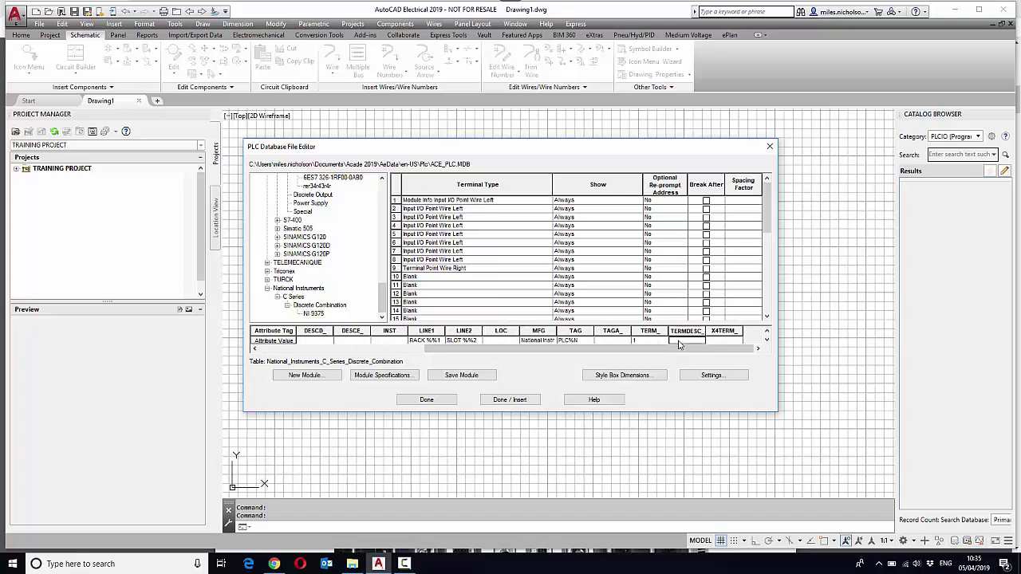
pyautogui.write('DIG')
pyautogui.click(512, 211)
pyautogui.click(576, 341)
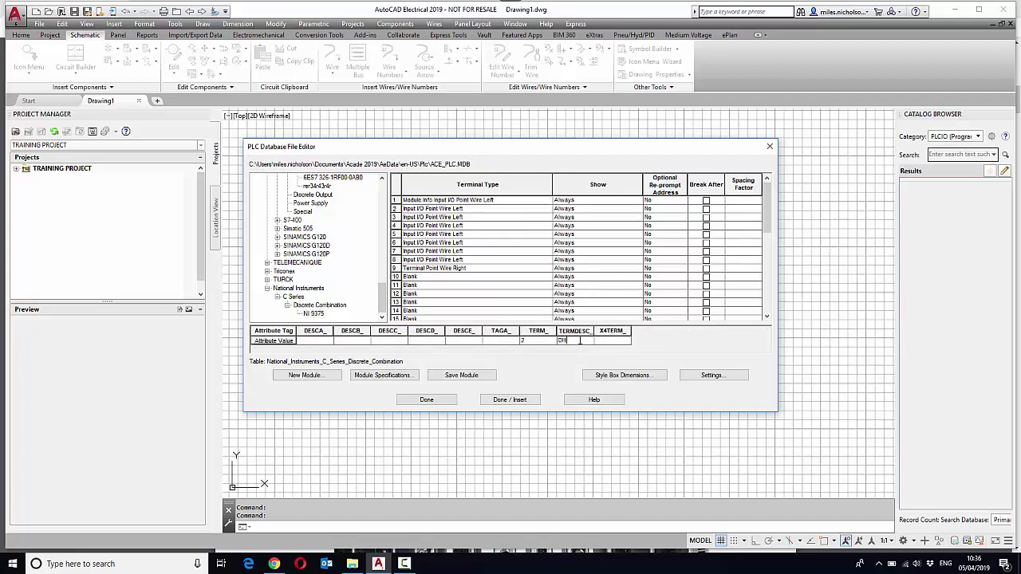
pyautogui.click(501, 218)
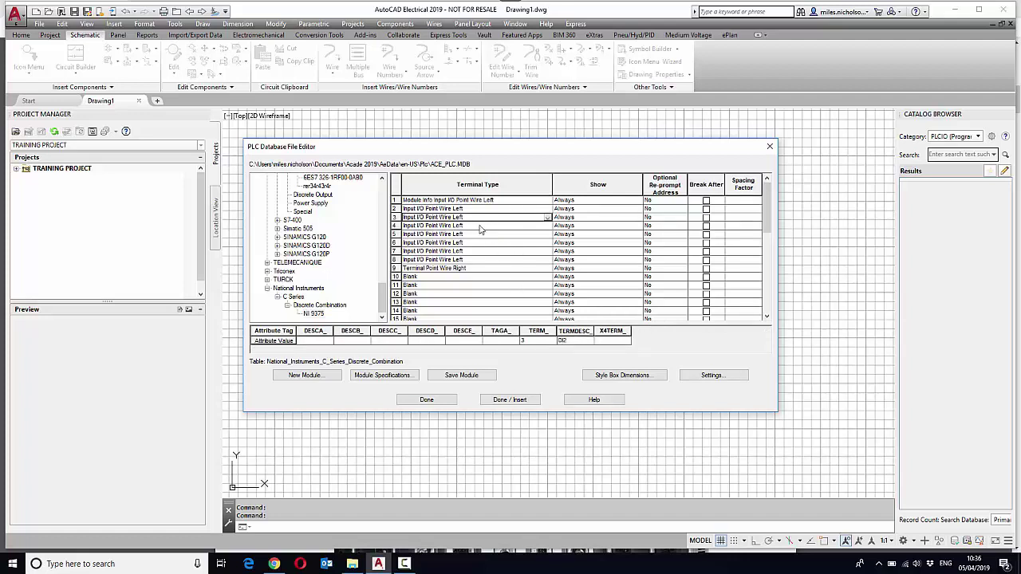
pyautogui.click(479, 228)
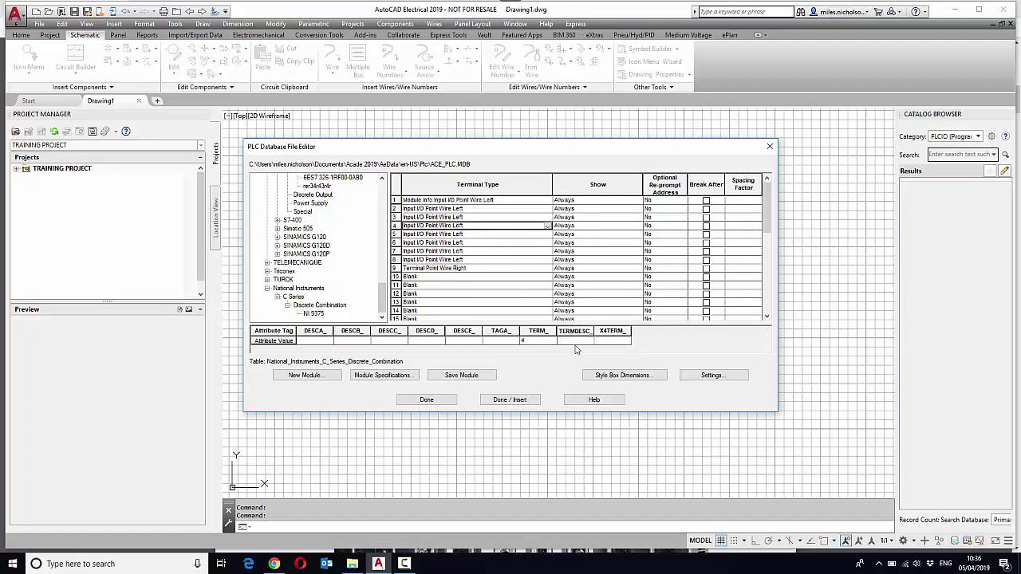
# - Continue the DI descriptions for rows 5–8, ending with DI7, and check row 9's DI COM
pyautogui.click(469, 234)
pyautogui.click(462, 243)
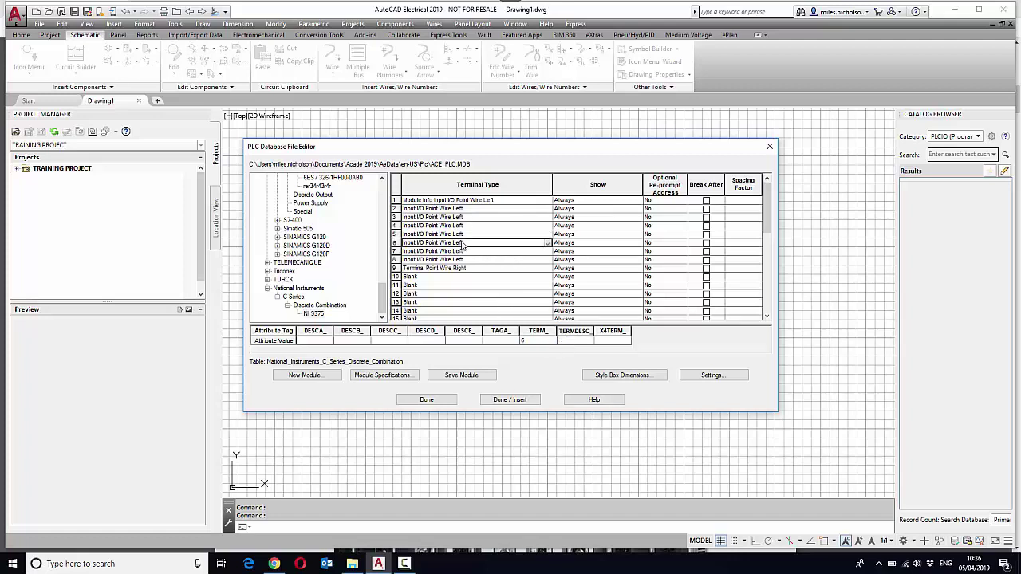
pyautogui.click(565, 343)
pyautogui.click(473, 259)
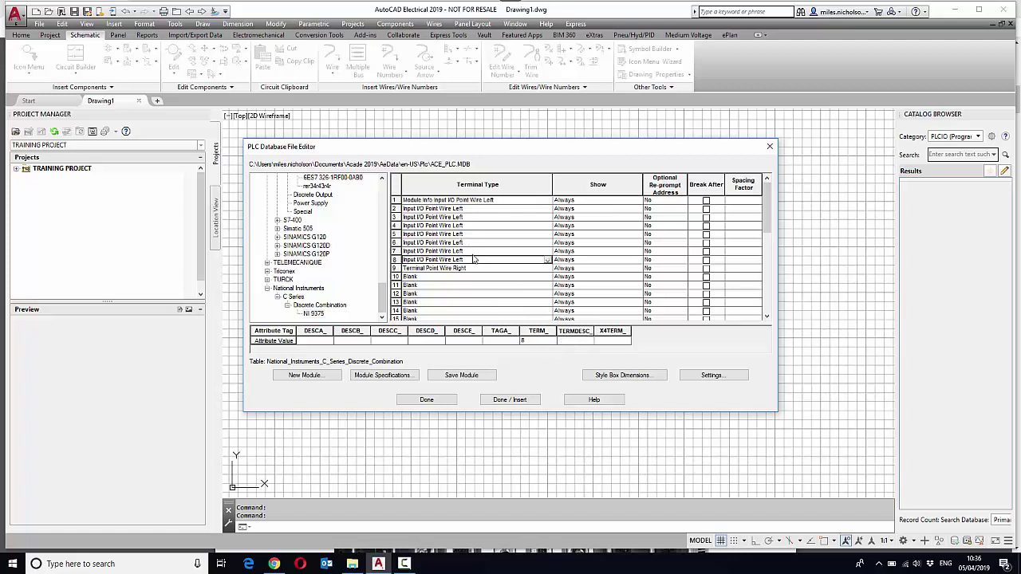
pyautogui.click(566, 342)
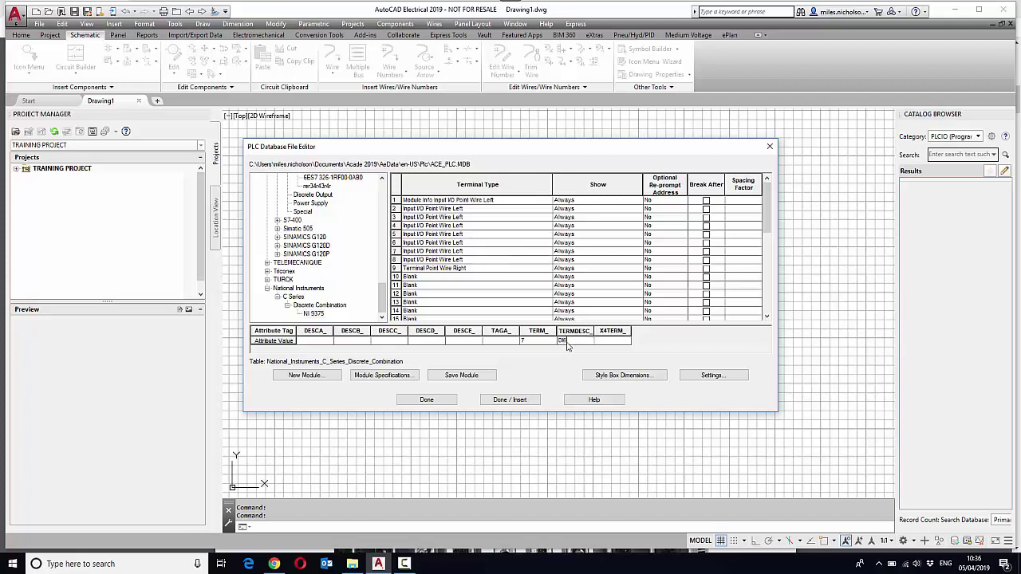
pyautogui.click(477, 268)
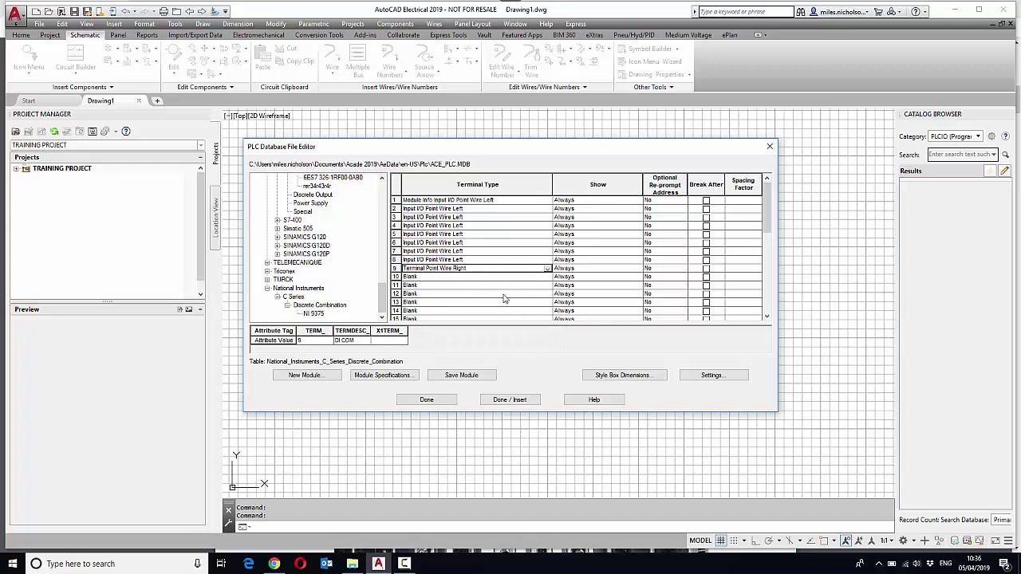
pyautogui.click(510, 278)
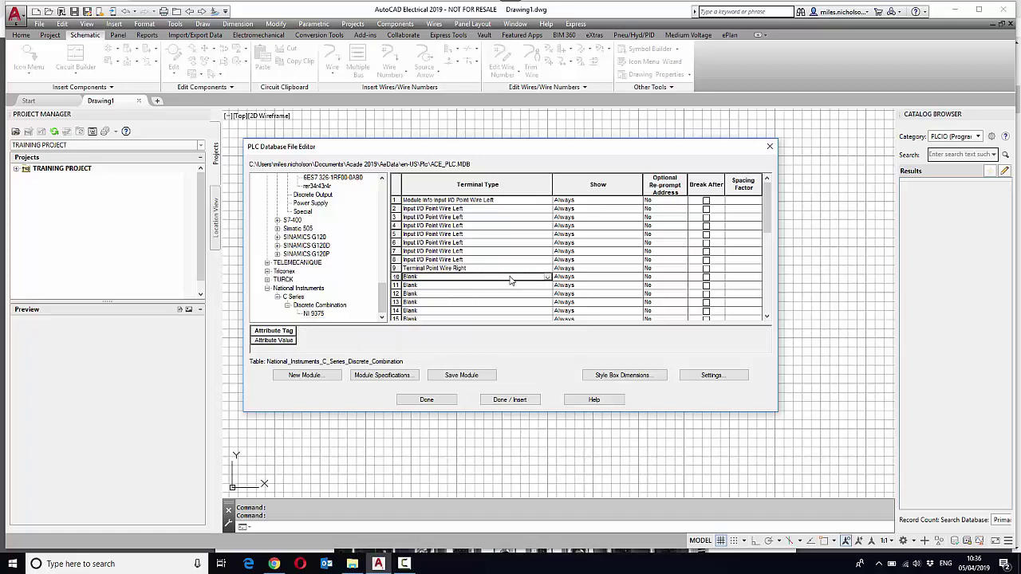
# - Set terminal rows 10 and 11 to Output I/O Point Wire Right
pyautogui.write('0')
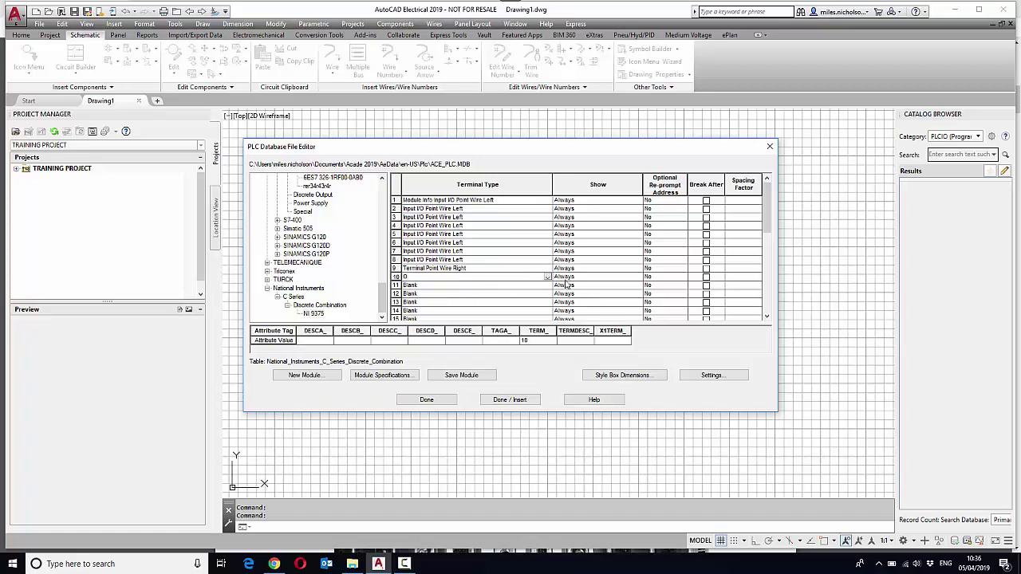
pyautogui.click(547, 277)
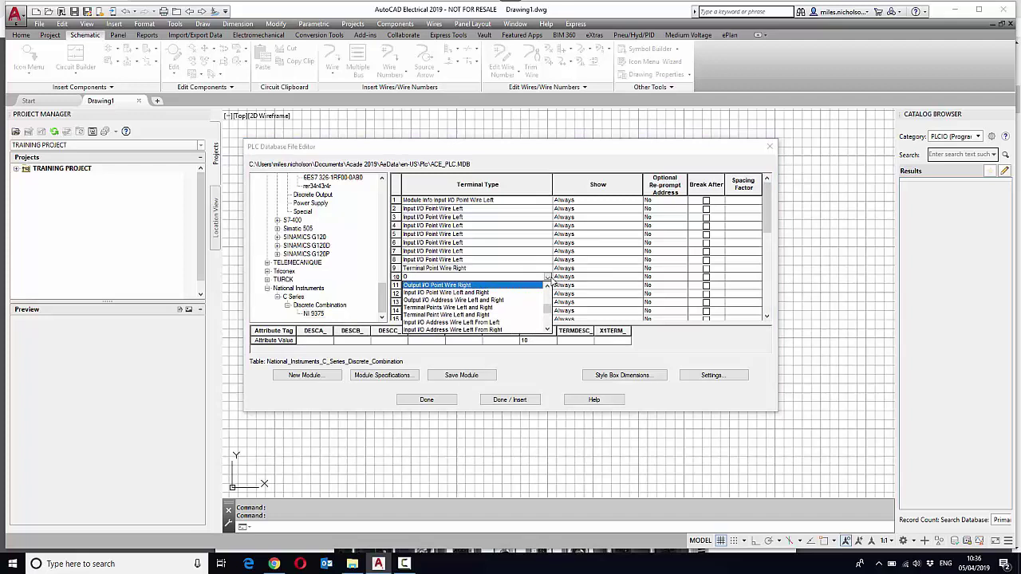
pyautogui.click(496, 286)
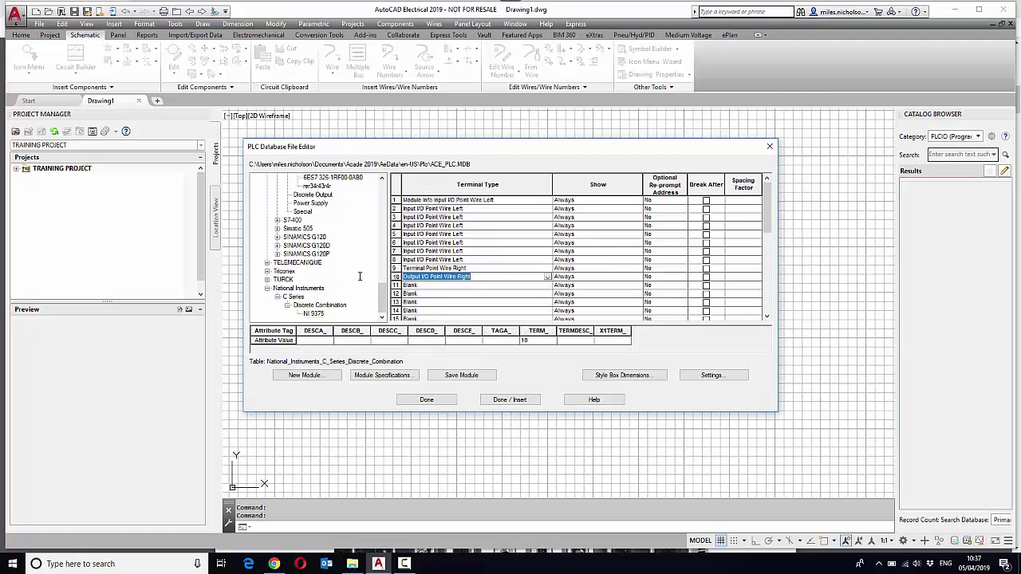
pyautogui.click(434, 286)
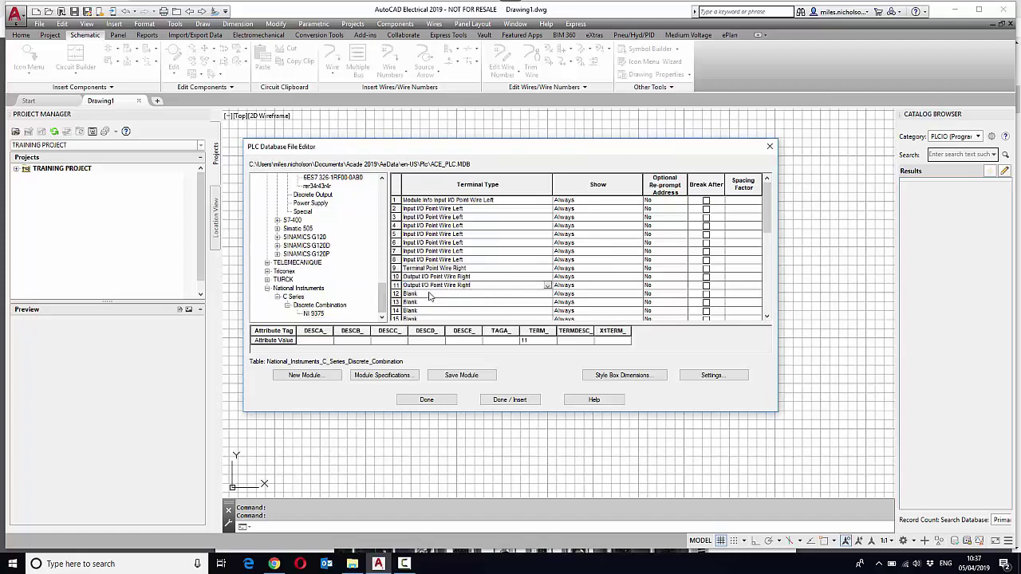
pyautogui.click(423, 294)
# - Paste Output I/O Point Wire Right into terminal rows 12 through 17
pyautogui.click(423, 294)
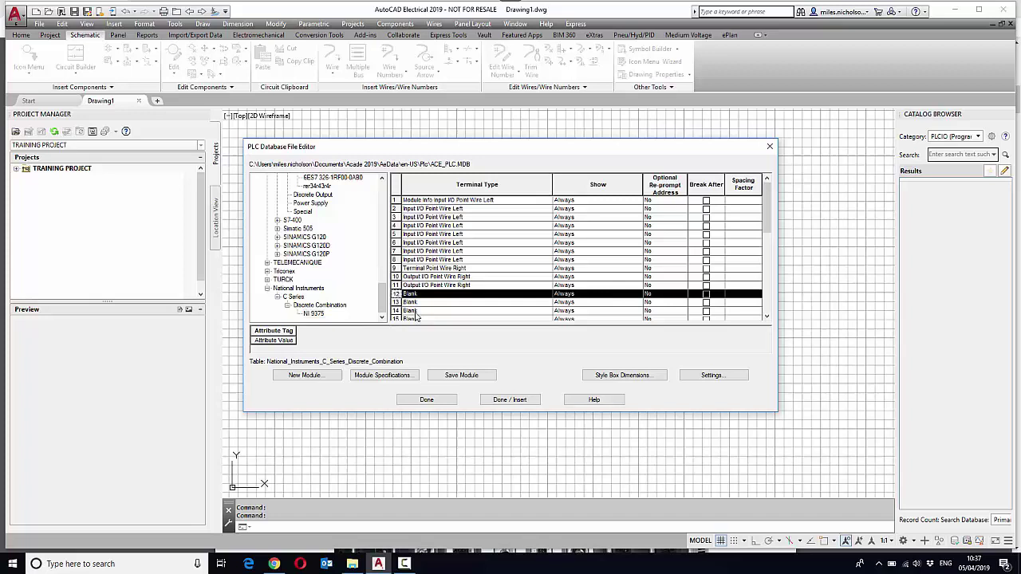
pyautogui.click(423, 295)
pyautogui.write('Output I/O Point Wire Right')
pyautogui.click(423, 302)
pyautogui.write('Output I/O Point Wire Right')
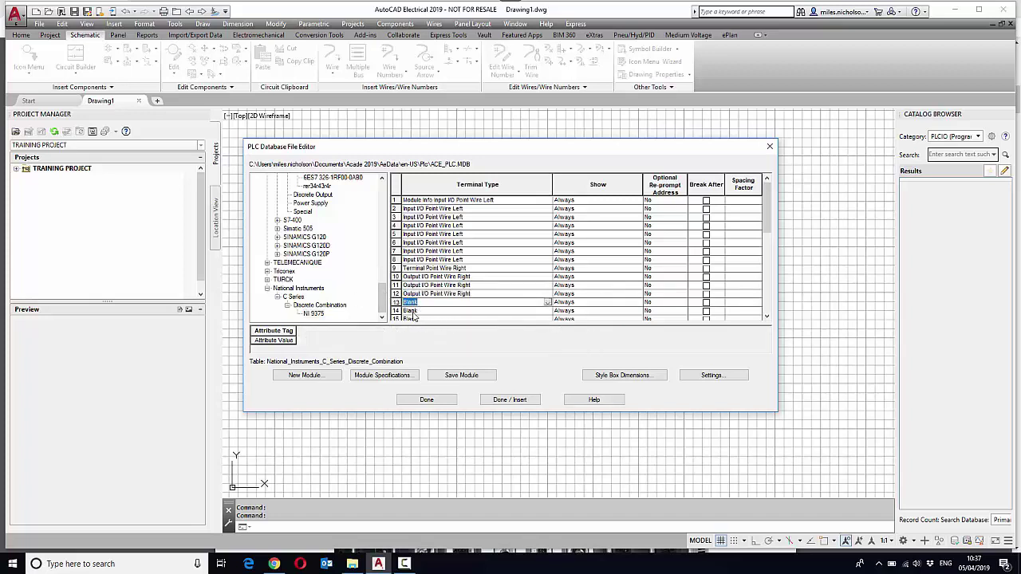
pyautogui.click(422, 311)
pyautogui.write('Output I/O Point Wire Right')
pyautogui.click(423, 318)
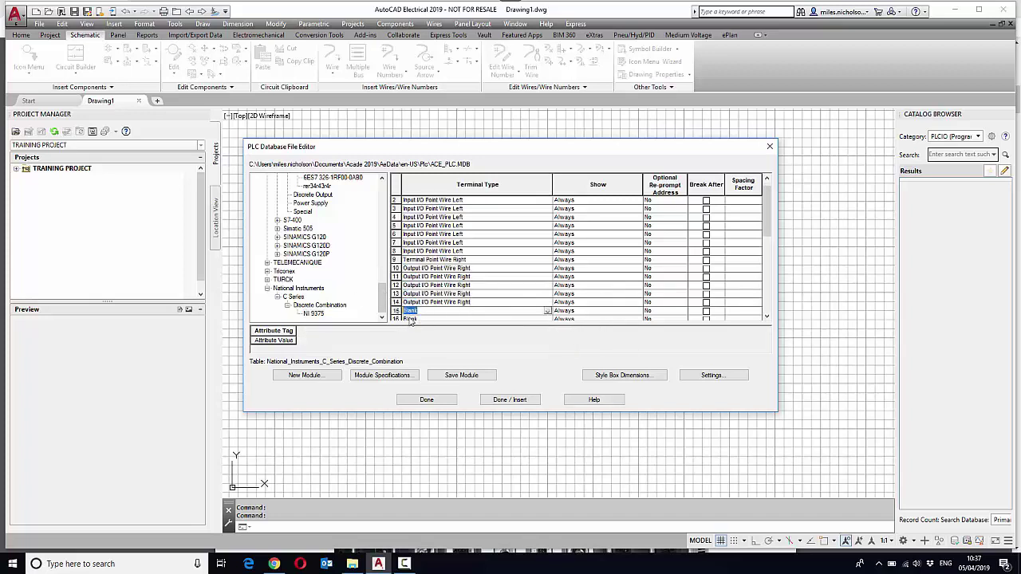
pyautogui.write('Output I/O Point Wire Right')
pyautogui.scroll(-1, 446, 311)
pyautogui.click(468, 294)
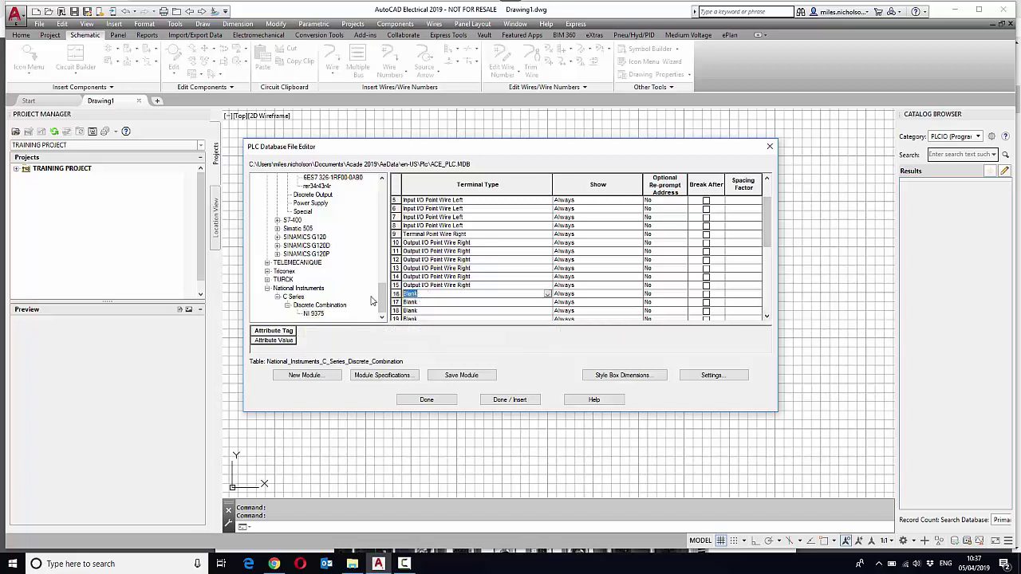
pyautogui.write('Output I/O Point Wire Right')
pyautogui.click(421, 302)
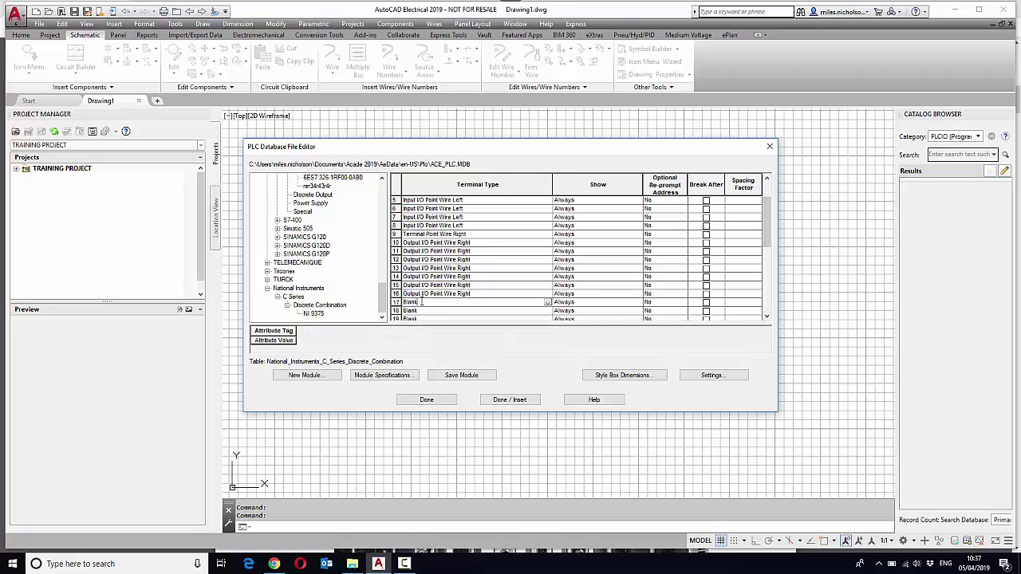
pyautogui.write('Output I/O Point Wire Right')
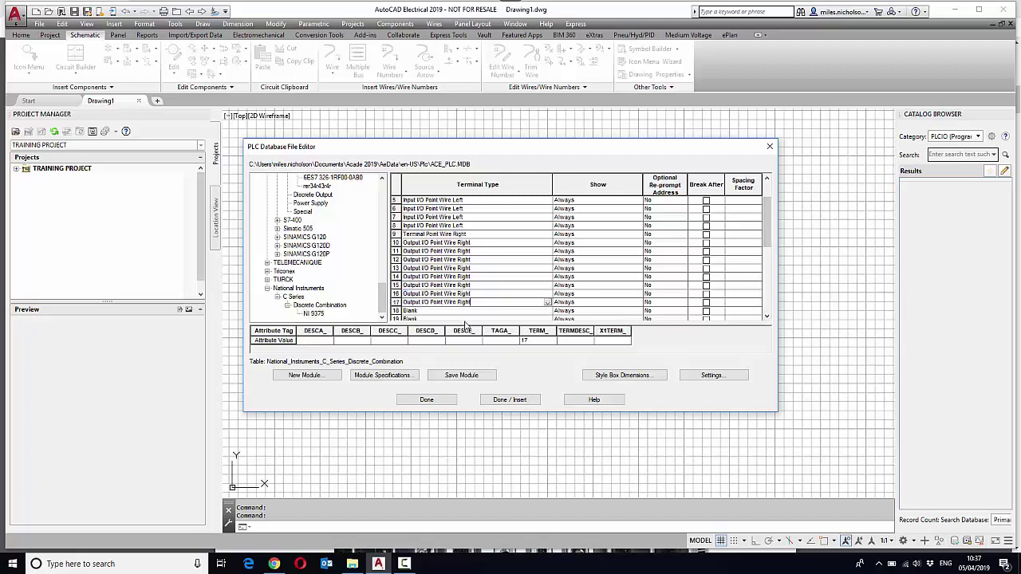
# - Copy row 9's Terminal Point Wire Right type into row 18
pyautogui.click(472, 236)
pyautogui.hotkey('ctrl', 'c')
pyautogui.click(421, 310)
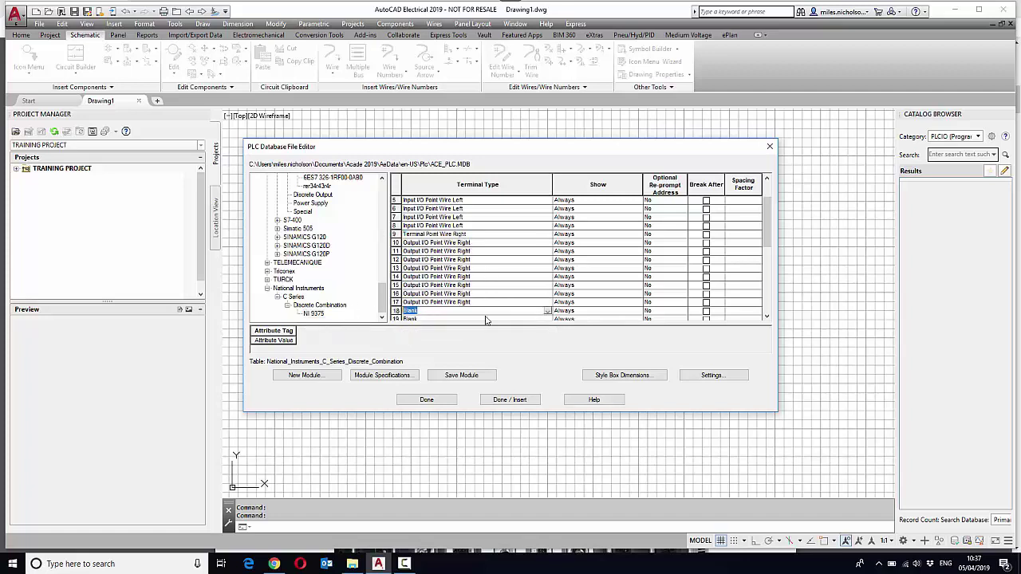
pyautogui.hotkey('ctrl', 'v')
pyautogui.click(342, 342)
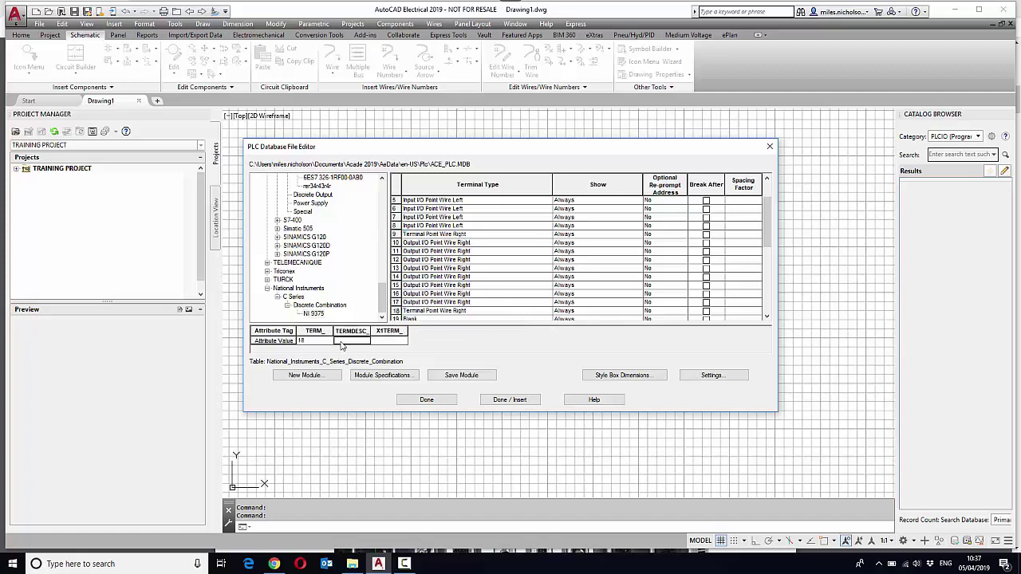
# - Describe terminal 18 as DO COM and terminals 10–13 as DO0–DO3
pyautogui.write('DO COM')
pyautogui.click(468, 241)
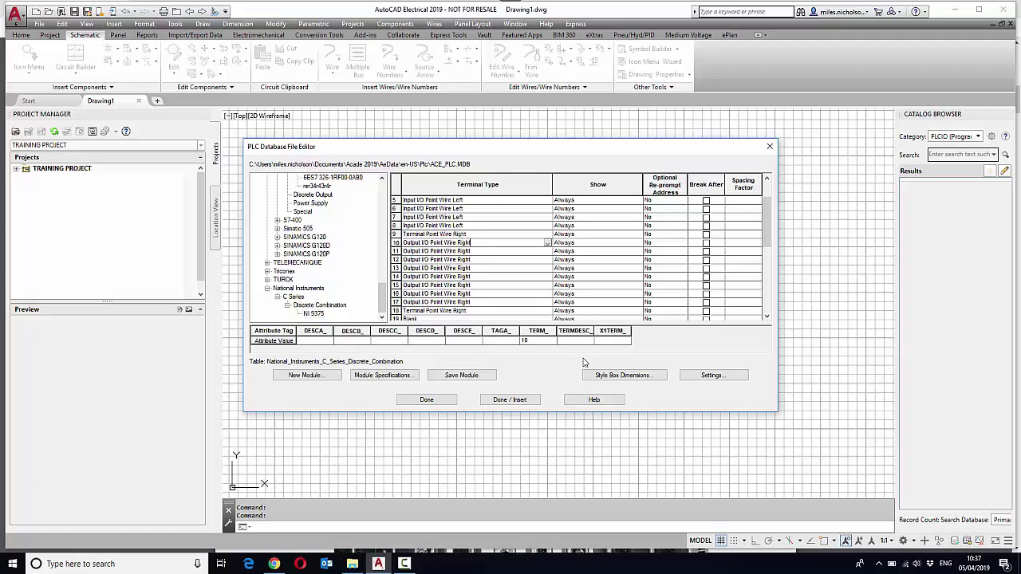
pyautogui.click(573, 341)
pyautogui.write('DO0')
pyautogui.click(483, 250)
pyautogui.click(570, 341)
pyautogui.write('DO')
pyautogui.click(472, 262)
pyautogui.click(590, 341)
pyautogui.write('DO2')
pyautogui.click(471, 271)
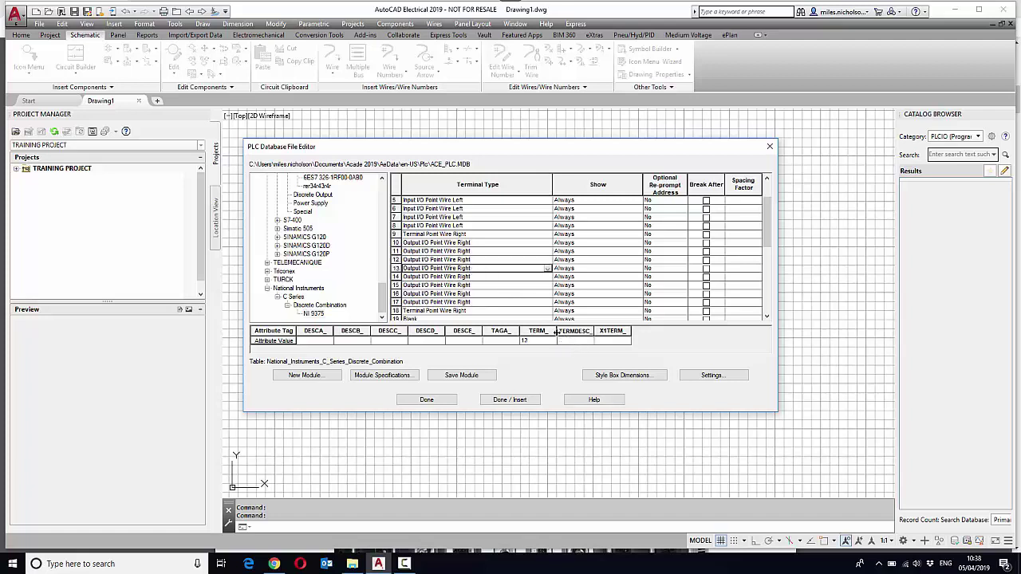
pyautogui.click(573, 342)
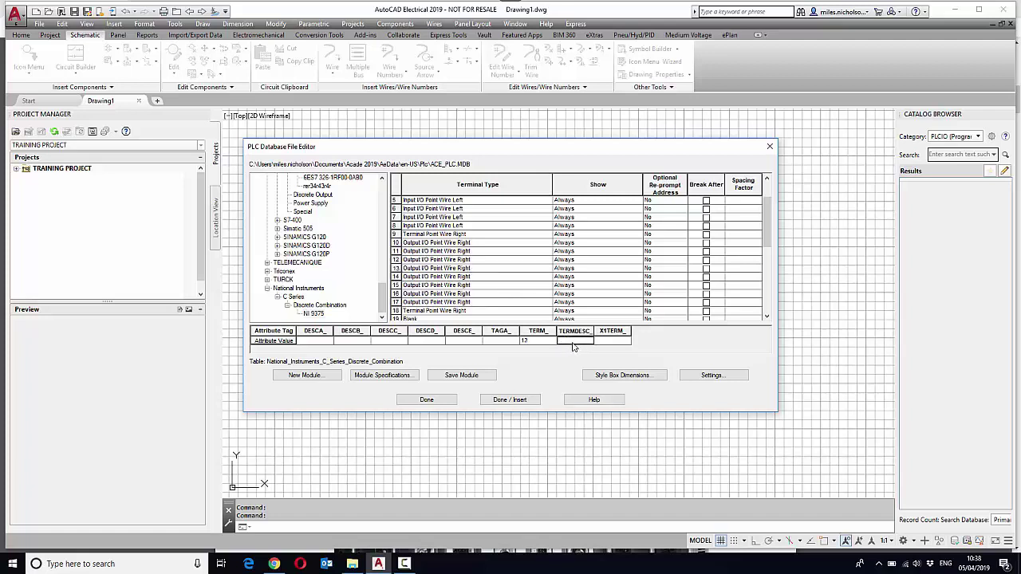
# - Describe terminals 14–17 as DO4 through DO7
pyautogui.click(477, 276)
pyautogui.click(569, 341)
pyautogui.write('DO')
pyautogui.click(472, 284)
pyautogui.click(569, 341)
pyautogui.click(477, 294)
pyautogui.click(569, 341)
pyautogui.write('DO6')
pyautogui.click(478, 302)
pyautogui.click(568, 341)
pyautogui.write('DO7')
pyautogui.moveTo(768, 228); pyautogui.dragTo(774, 283)
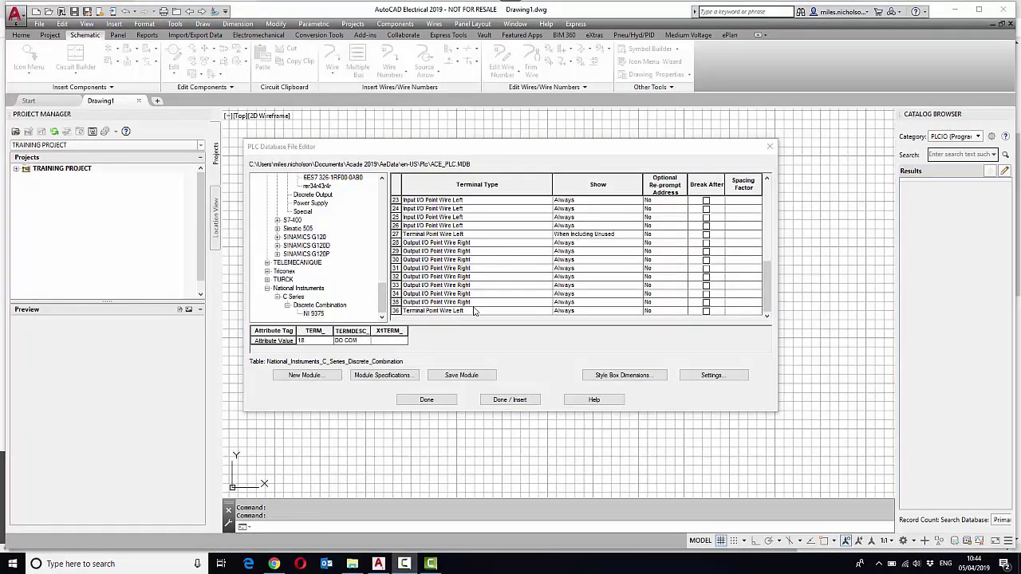
# - Tick Break After on terminal 18 so the NI 9375 module splits there
pyautogui.click(483, 311)
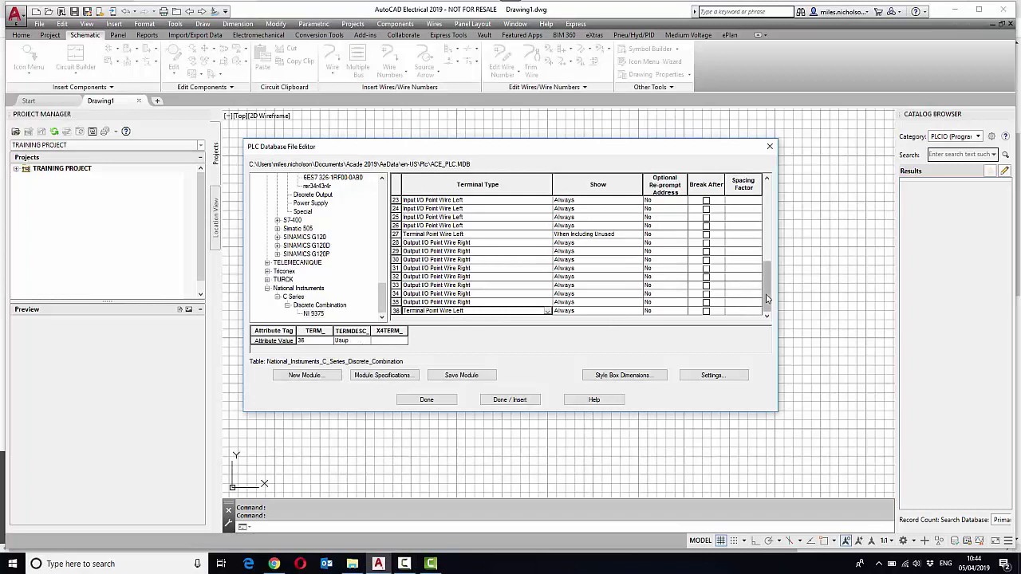
pyautogui.scroll(1, 770, 297)
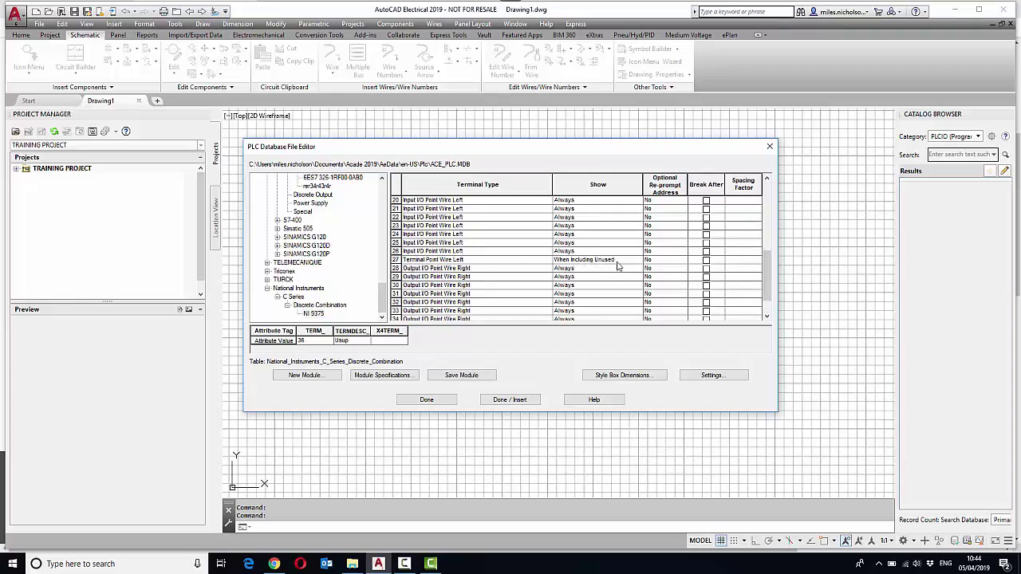
pyautogui.scroll(3, 770, 275)
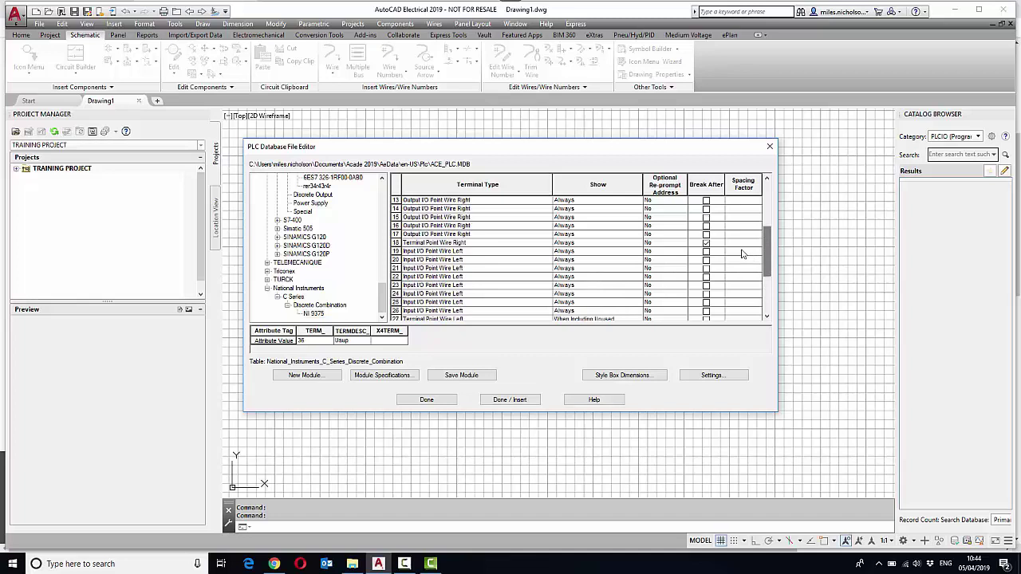
pyautogui.click(706, 242)
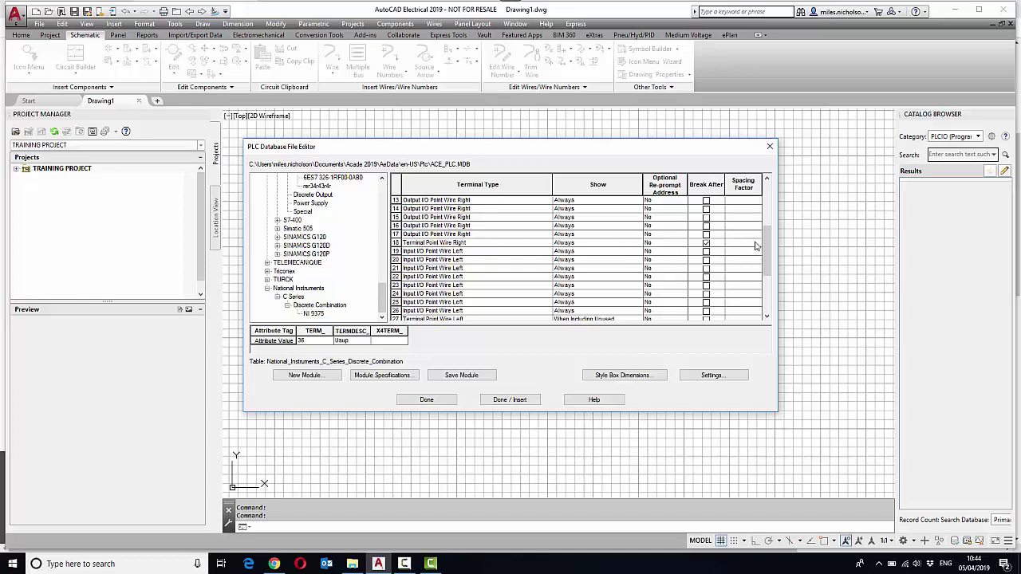
pyautogui.moveTo(771, 263); pyautogui.dragTo(782, 214)
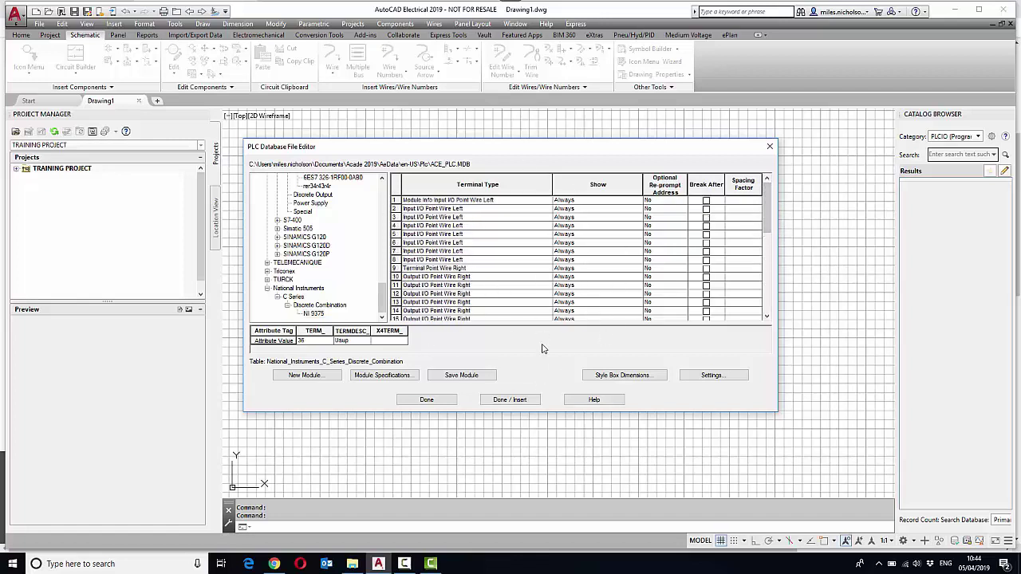
# - Save the modified NI 9375 module and accept it in PLC Parametric Selection
pyautogui.click(509, 400)
pyautogui.click(502, 306)
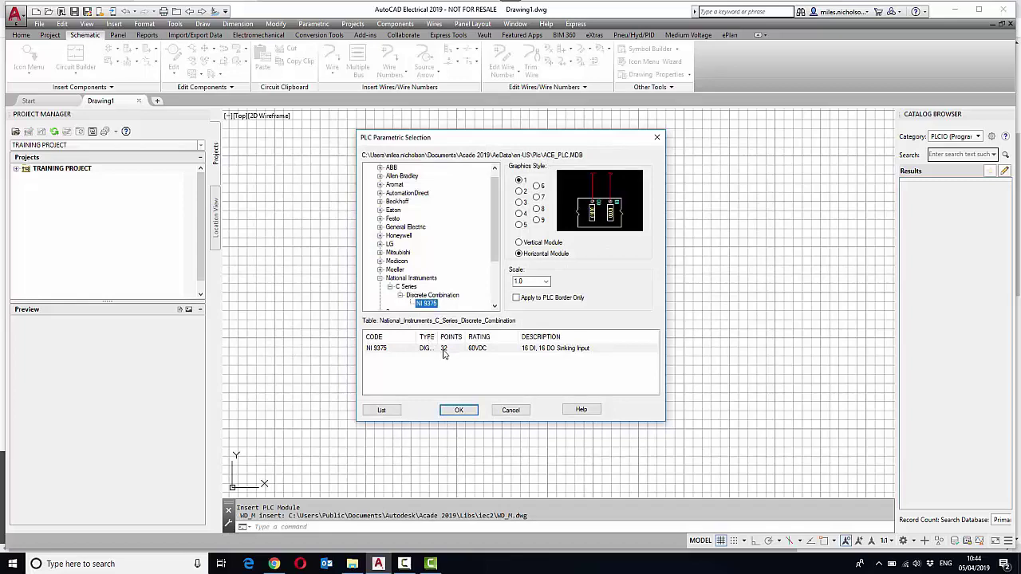
pyautogui.click(458, 411)
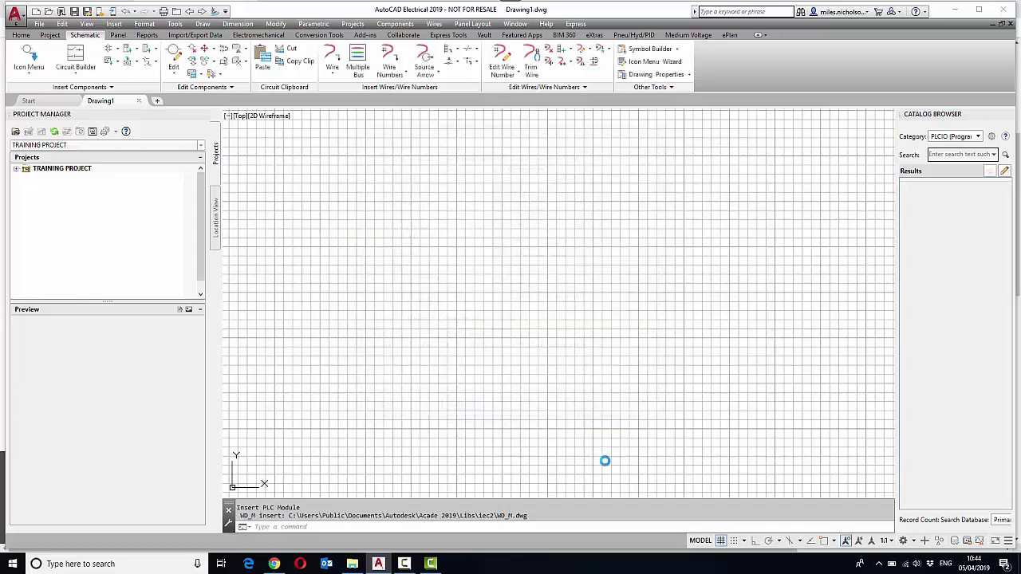
# - Turn off the grid and pick the module's insertion point in Drawing1
pyautogui.click(720, 541)
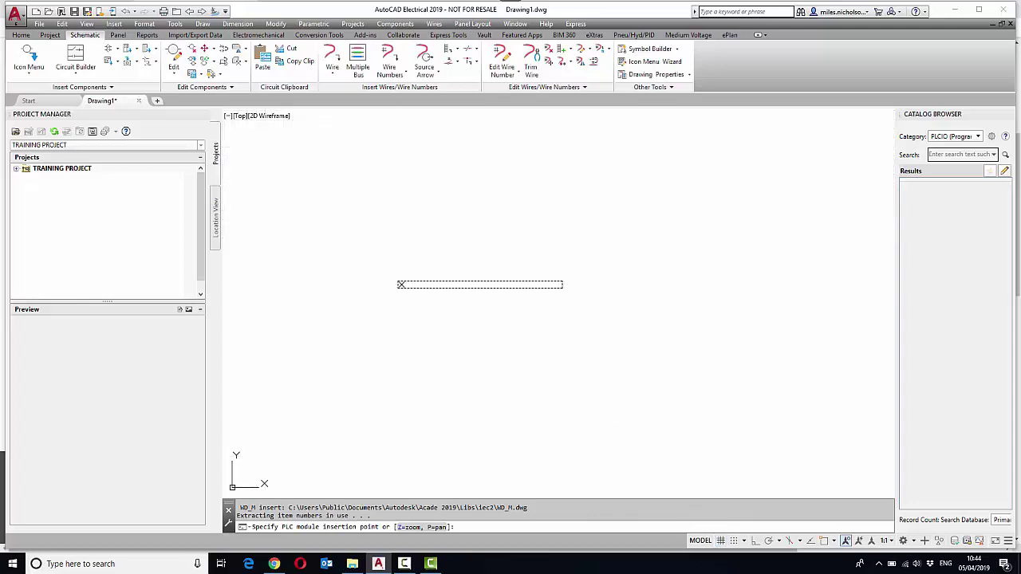
pyautogui.scroll(4, 395, 279)
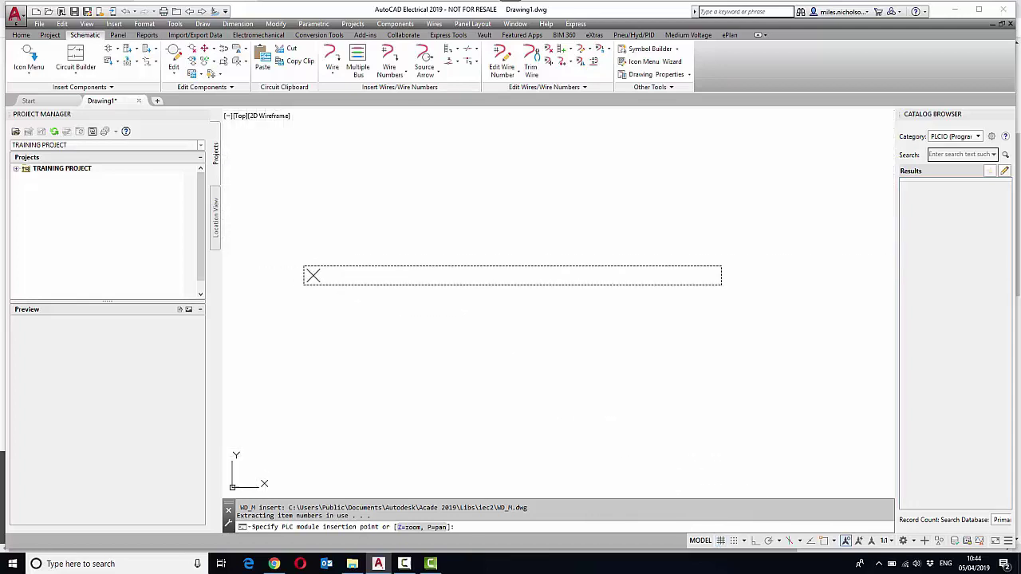
pyautogui.click(313, 275)
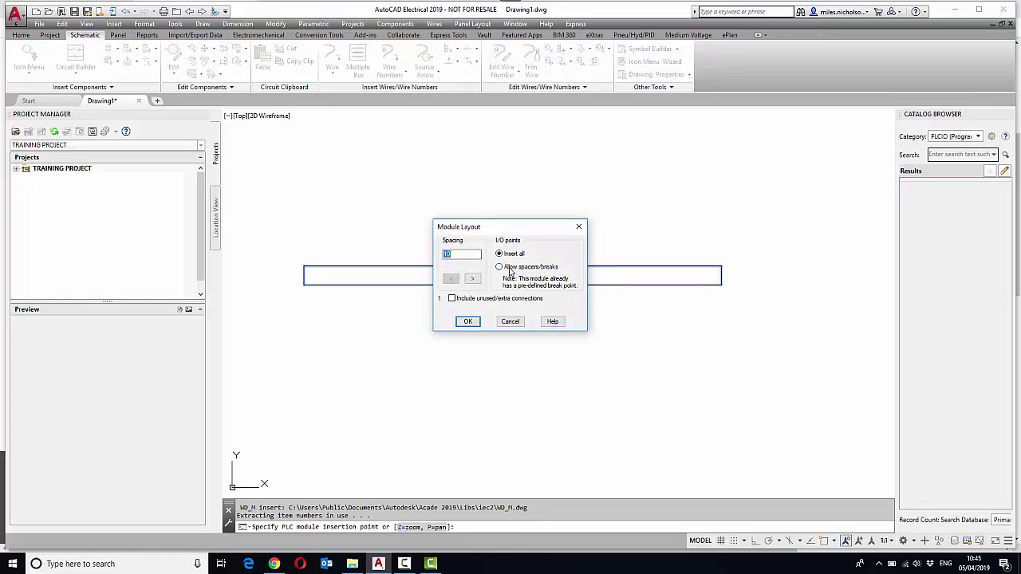
# - Insert all connections from address 0001, unbroken, with decimal addressing
pyautogui.click(458, 302)
pyautogui.click(453, 298)
pyautogui.click(468, 321)
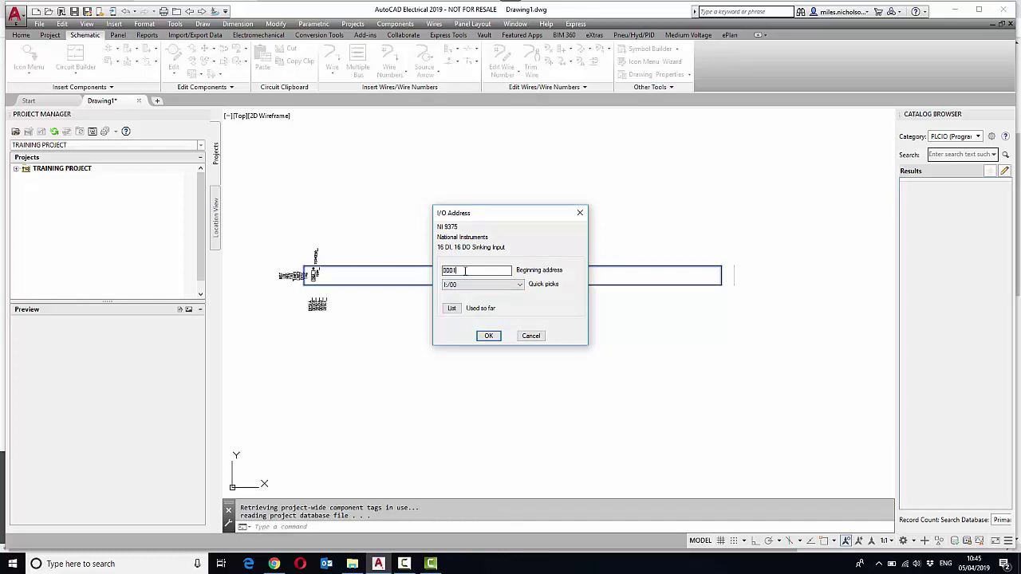
pyautogui.click(490, 336)
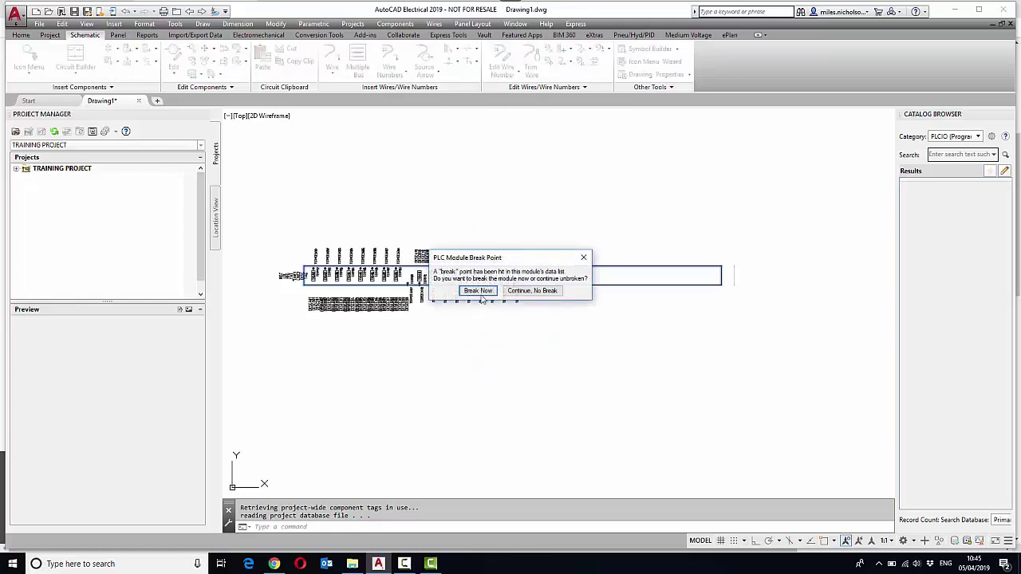
pyautogui.click(532, 291)
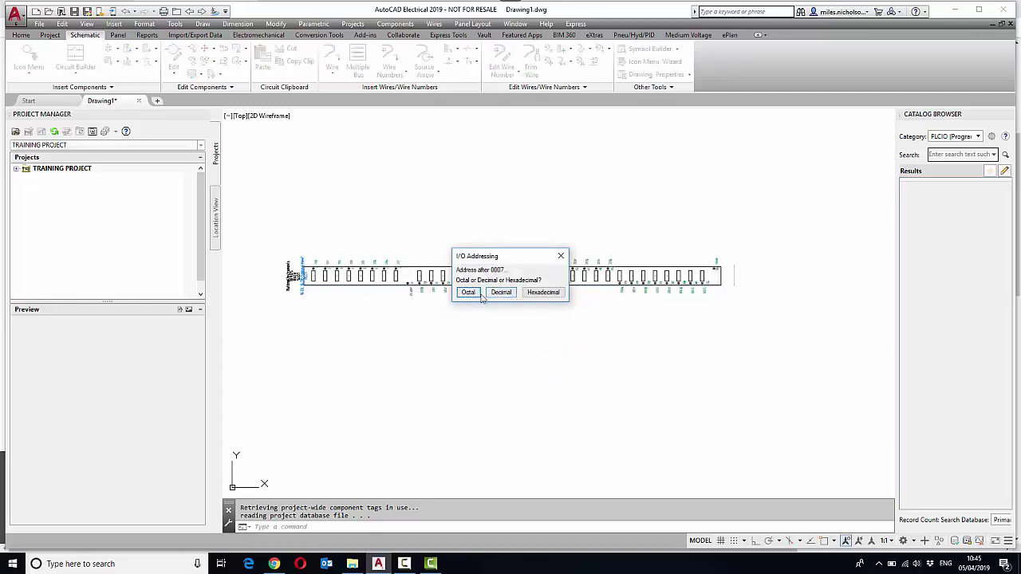
pyautogui.click(501, 292)
# - Zoom and pan along the placed module to inspect its DI and DO terminals
pyautogui.scroll(5, 335, 275)
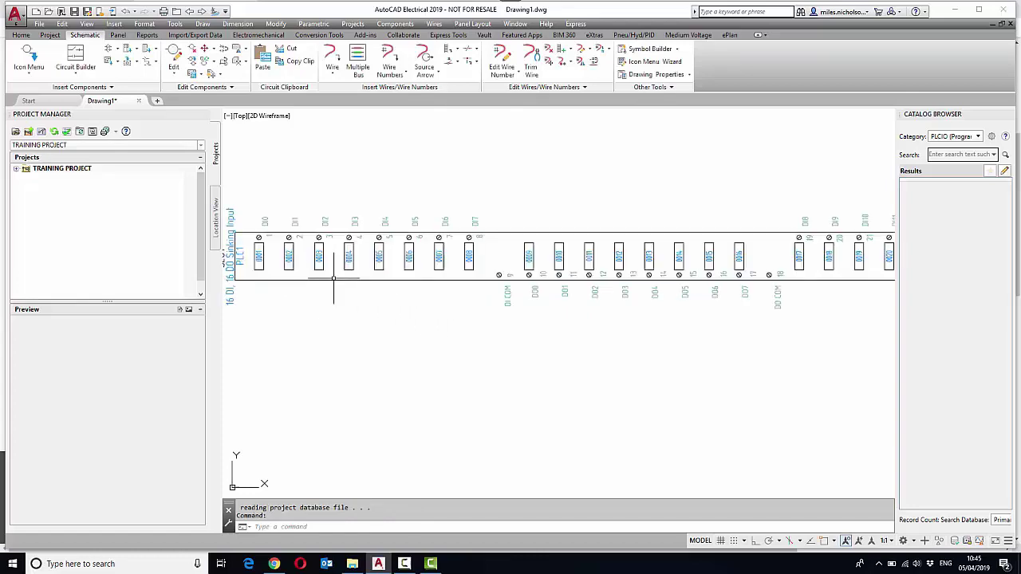
pyautogui.moveTo(334, 272); pyautogui.dragTo(673, 345, button='middle')
pyautogui.scroll(-3, 668, 340)
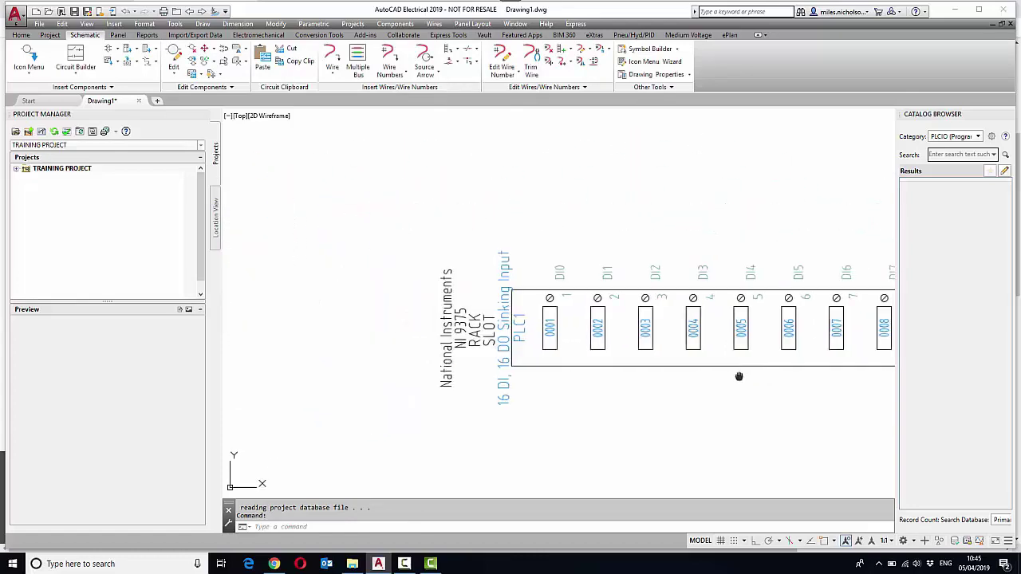
pyautogui.scroll(2, 741, 380)
pyautogui.moveTo(593, 356); pyautogui.dragTo(569, 349, button='middle')
pyautogui.scroll(-2, 720, 353)
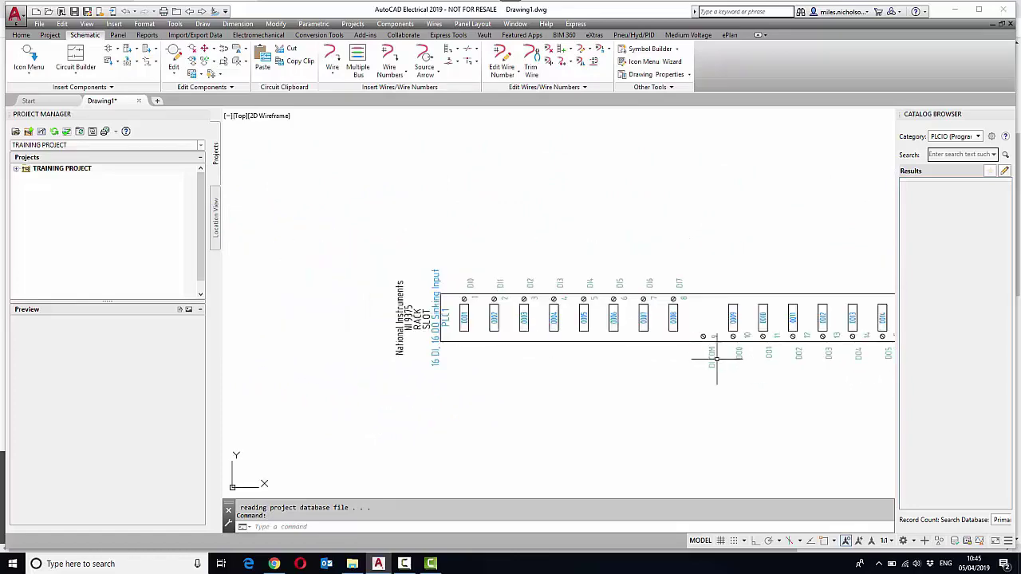
pyautogui.moveTo(720, 354); pyautogui.dragTo(577, 356, button='middle')
pyautogui.scroll(1, 741, 380)
pyautogui.moveTo(741, 381); pyautogui.dragTo(579, 390, button='middle')
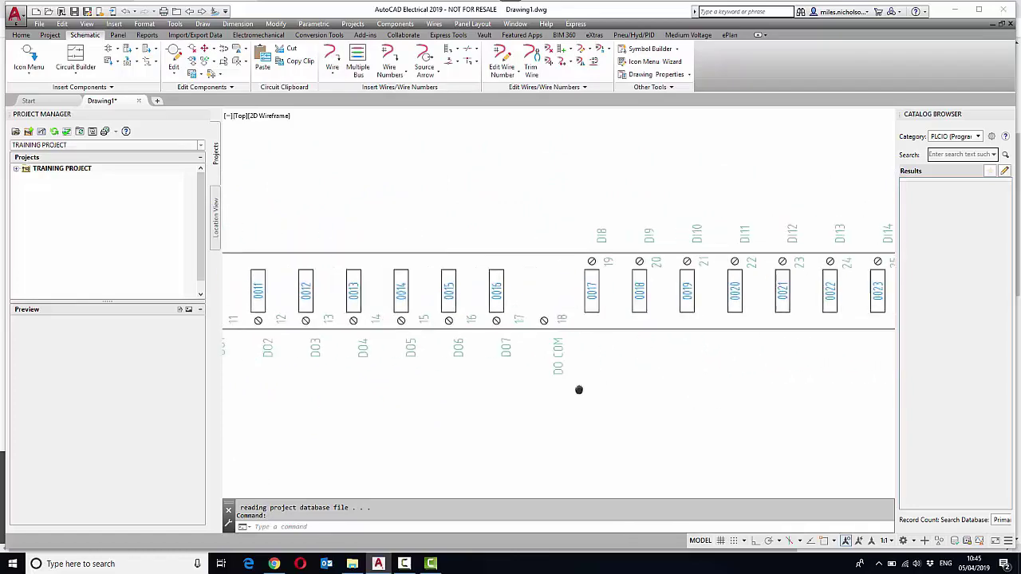
pyautogui.scroll(-1, 690, 391)
pyautogui.moveTo(689, 391); pyautogui.dragTo(590, 372, button='middle')
pyautogui.scroll(-1, 592, 339)
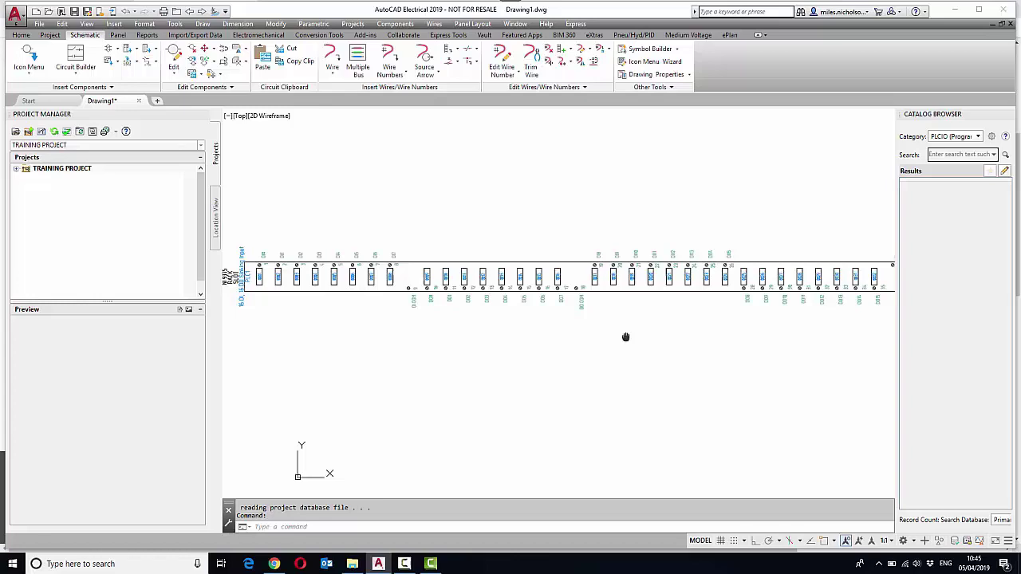
pyautogui.moveTo(625, 336); pyautogui.dragTo(632, 337, button='middle')
# - Repeat WD_INPLC and place a second NI 9375 below the first module
pyautogui.rightClick(409, 168)
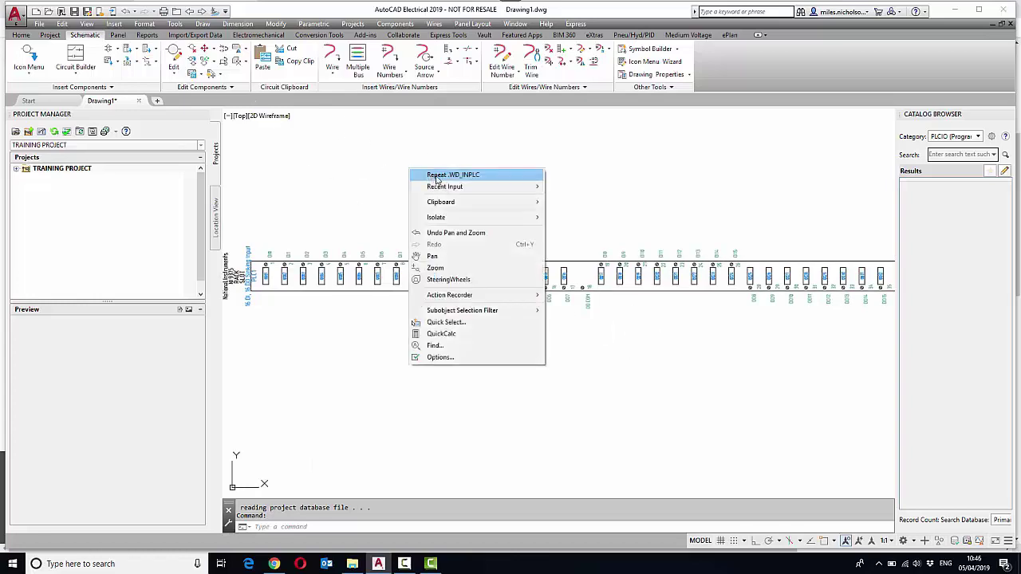
pyautogui.click(436, 175)
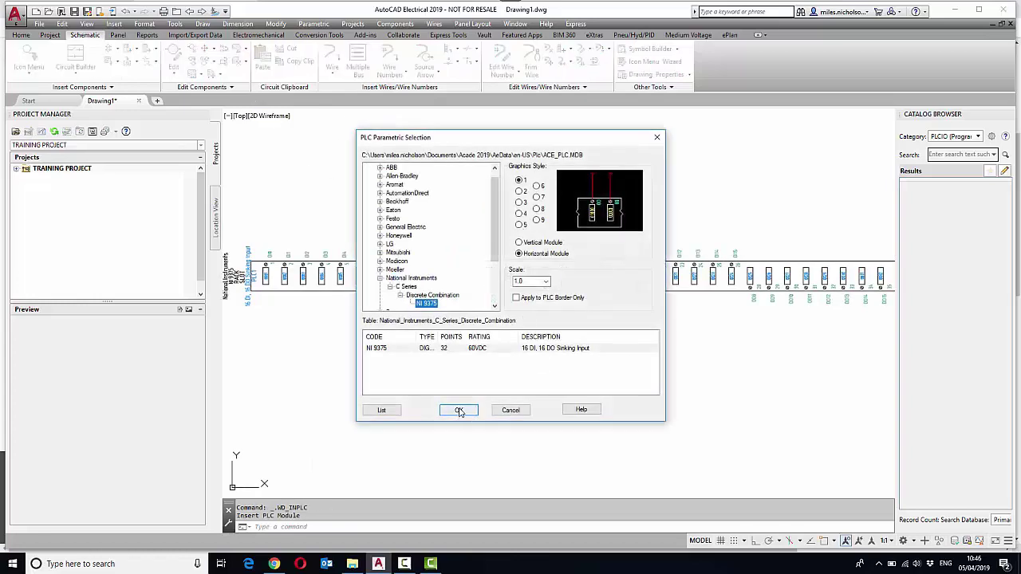
pyautogui.click(460, 411)
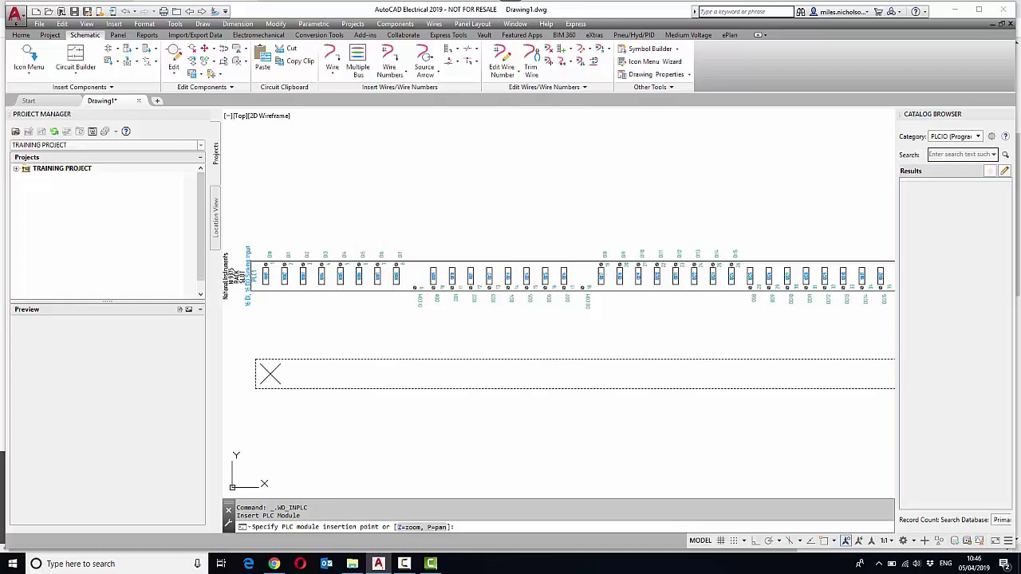
pyautogui.click(252, 361)
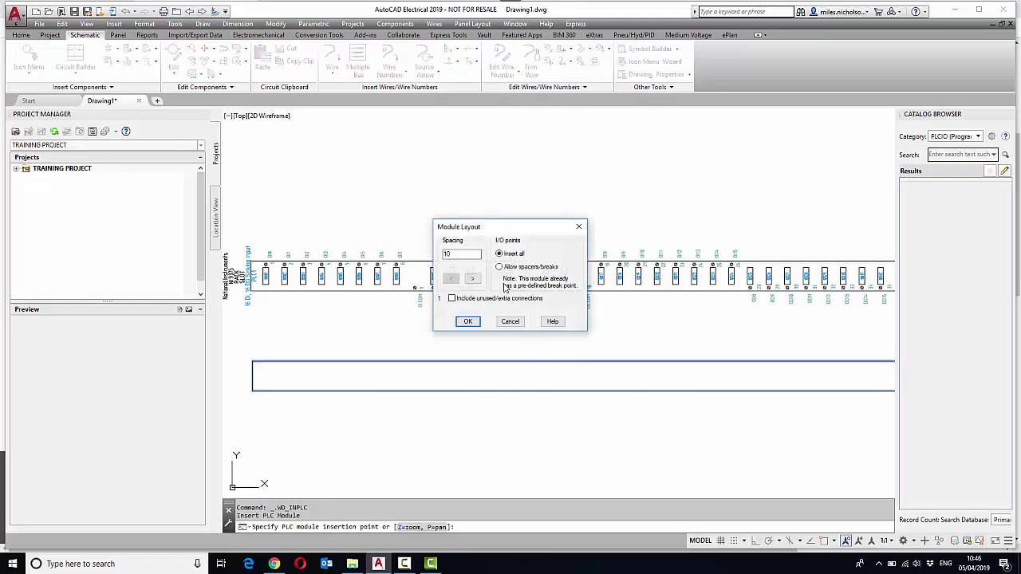
# - Insert it from address 0001, broken at its break point, with decimal addressing
pyautogui.click(468, 322)
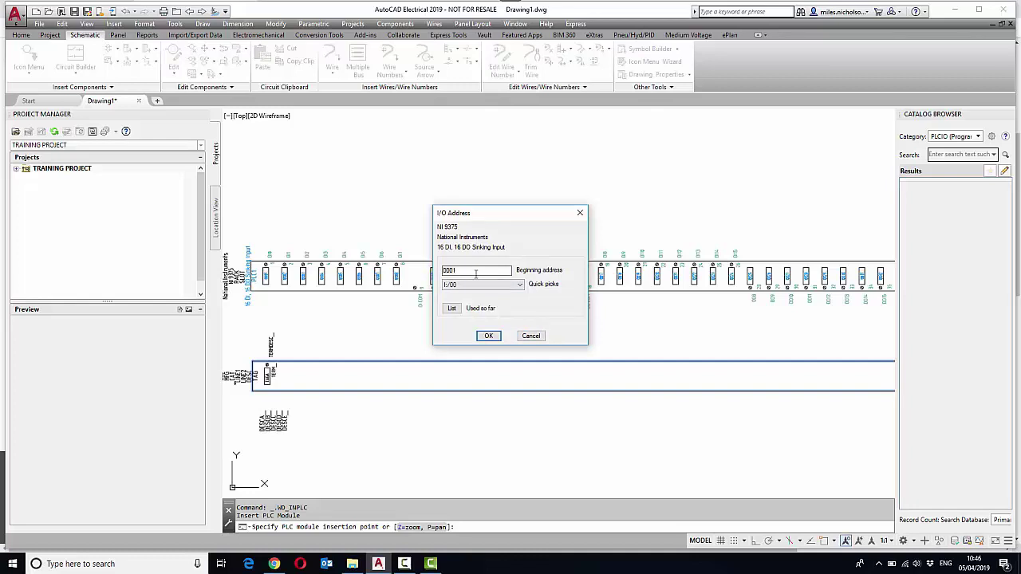
pyautogui.click(489, 336)
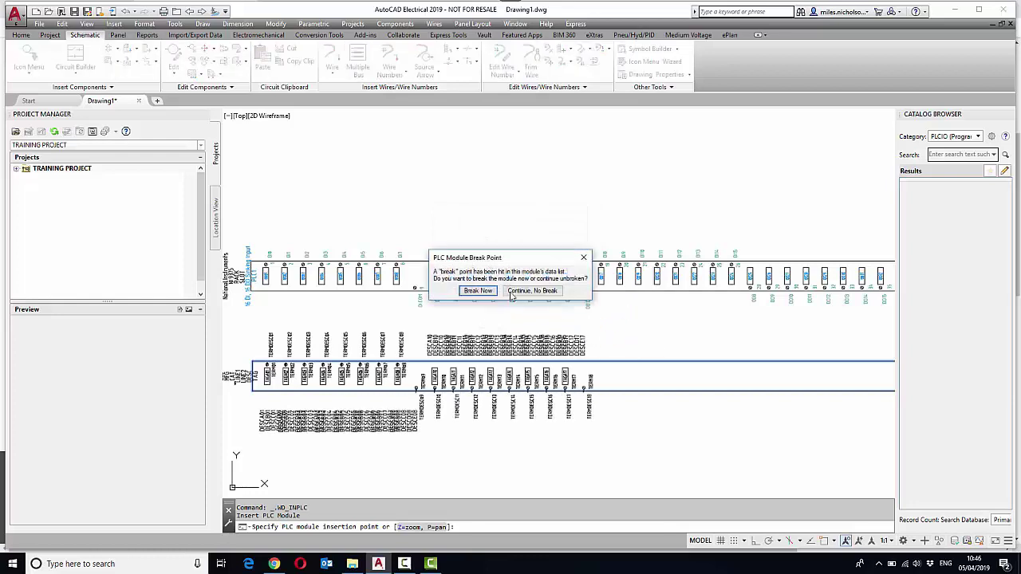
pyautogui.click(477, 291)
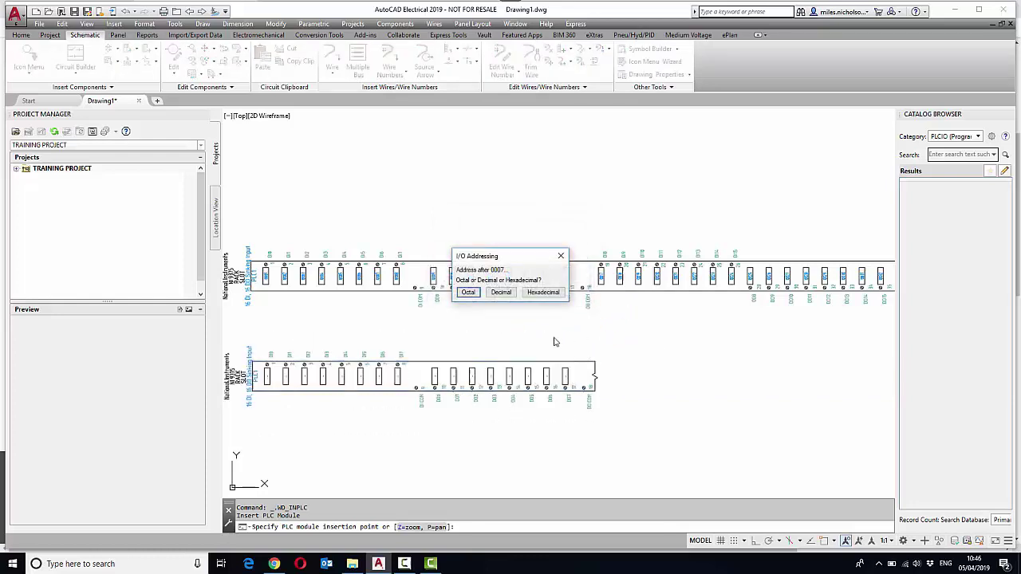
pyautogui.click(501, 293)
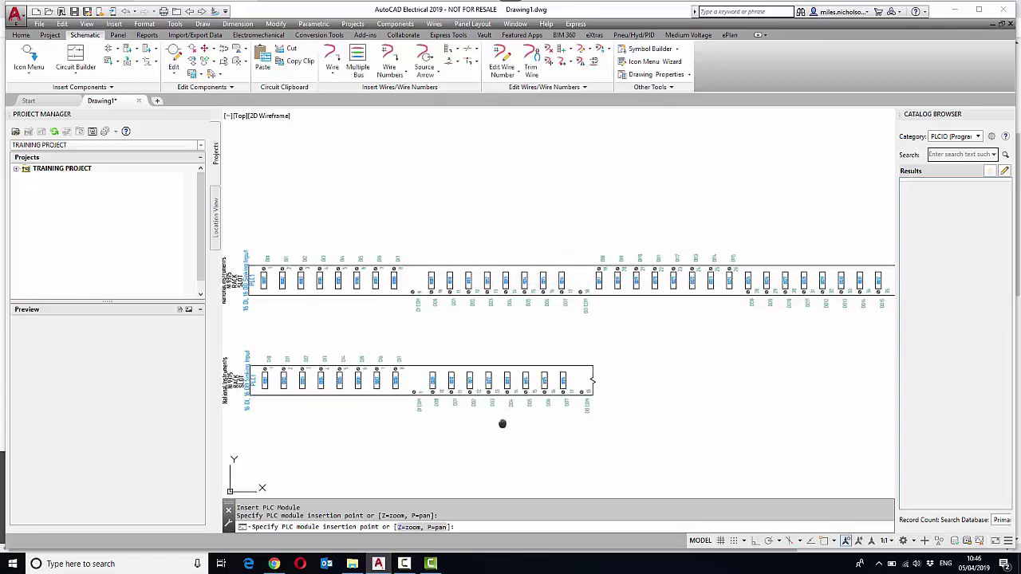
pyautogui.moveTo(558, 399); pyautogui.dragTo(641, 324, button='middle')
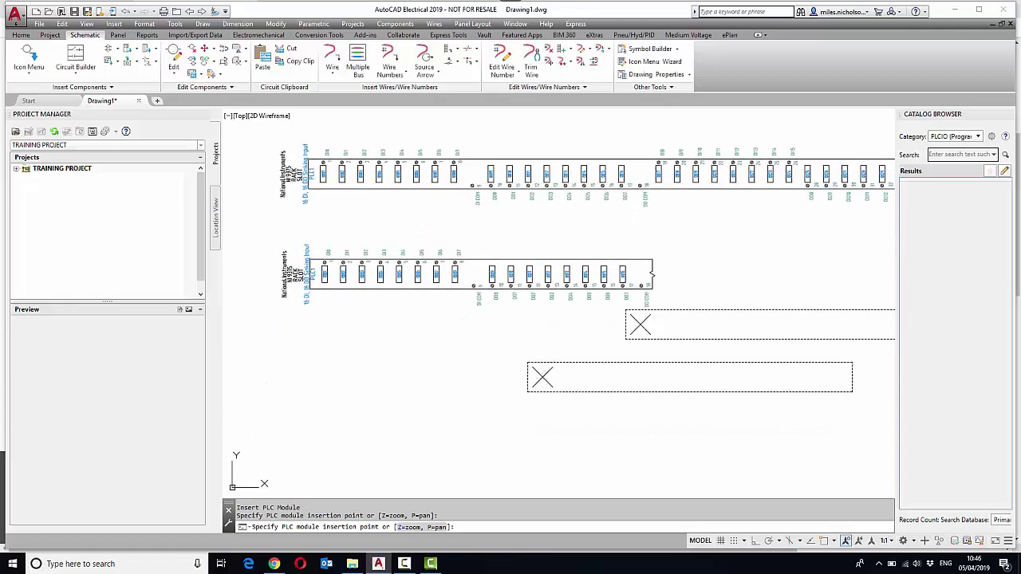
pyautogui.scroll(5, 674, 281)
pyautogui.scroll(-4, 653, 292)
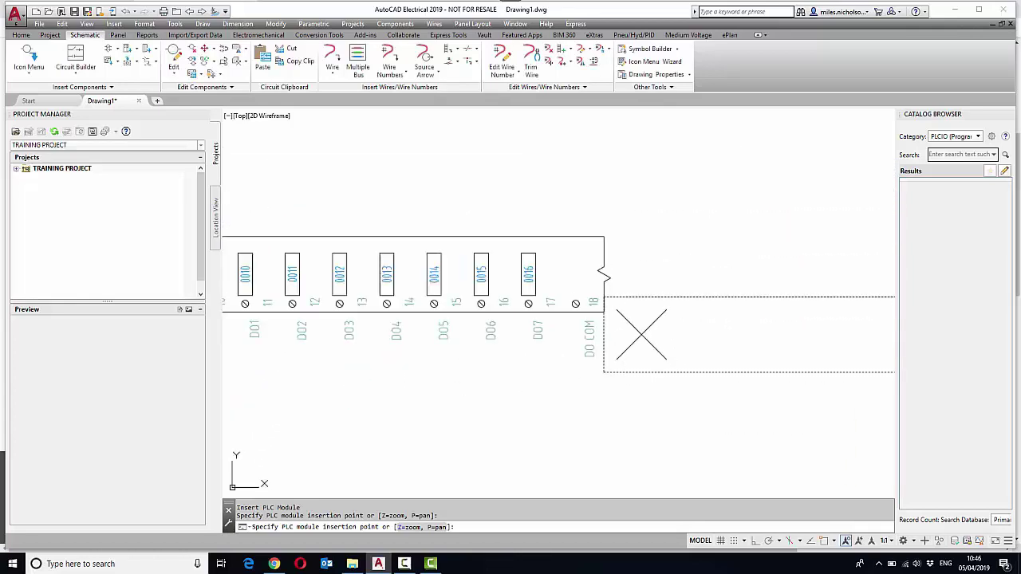
pyautogui.scroll(-3, 607, 408)
pyautogui.moveTo(529, 417); pyautogui.dragTo(510, 375, button='middle')
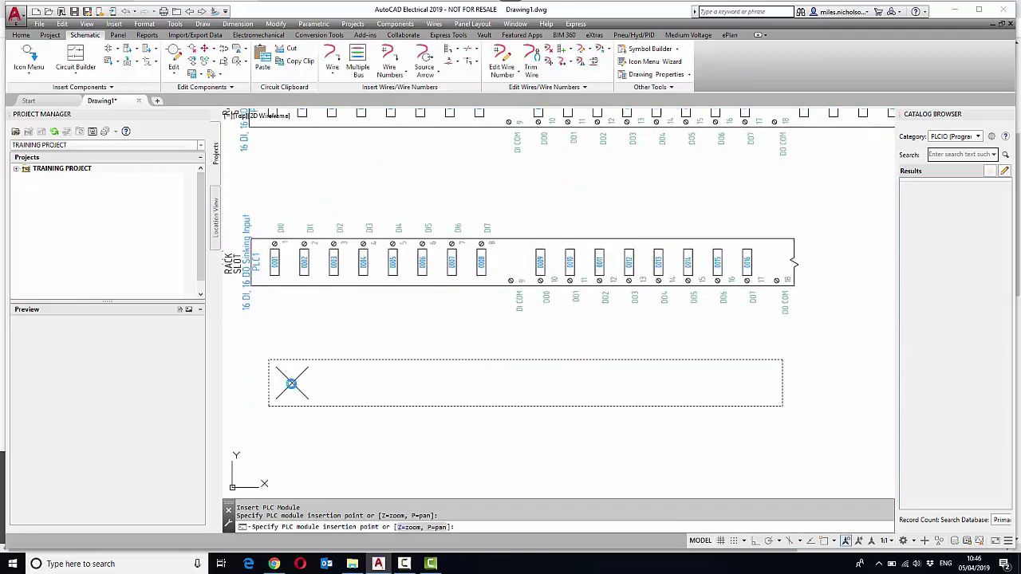
# - Resume the broken NI 9375 via Continue Module and place its remaining section below
pyautogui.press('Escape')
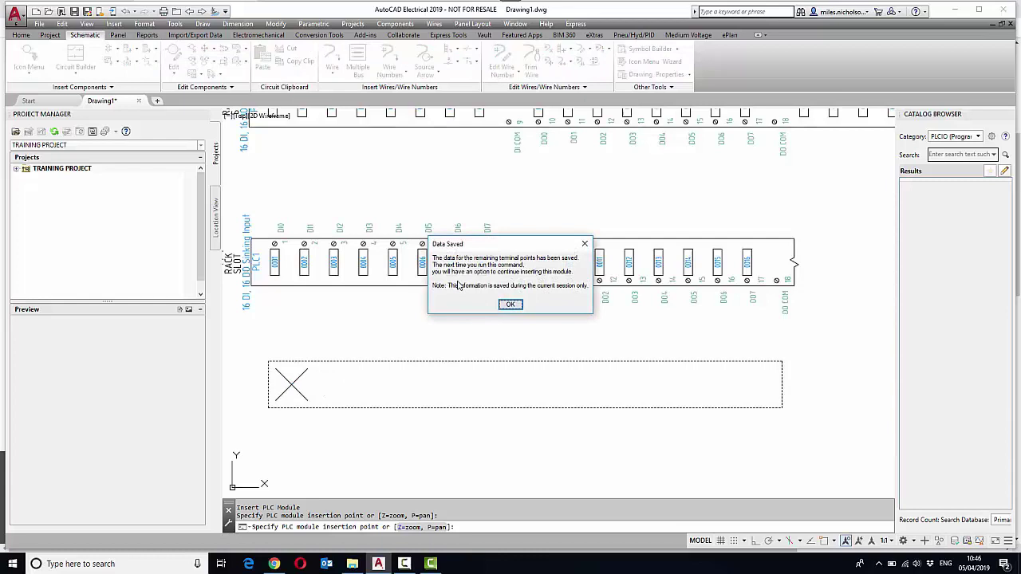
pyautogui.click(509, 304)
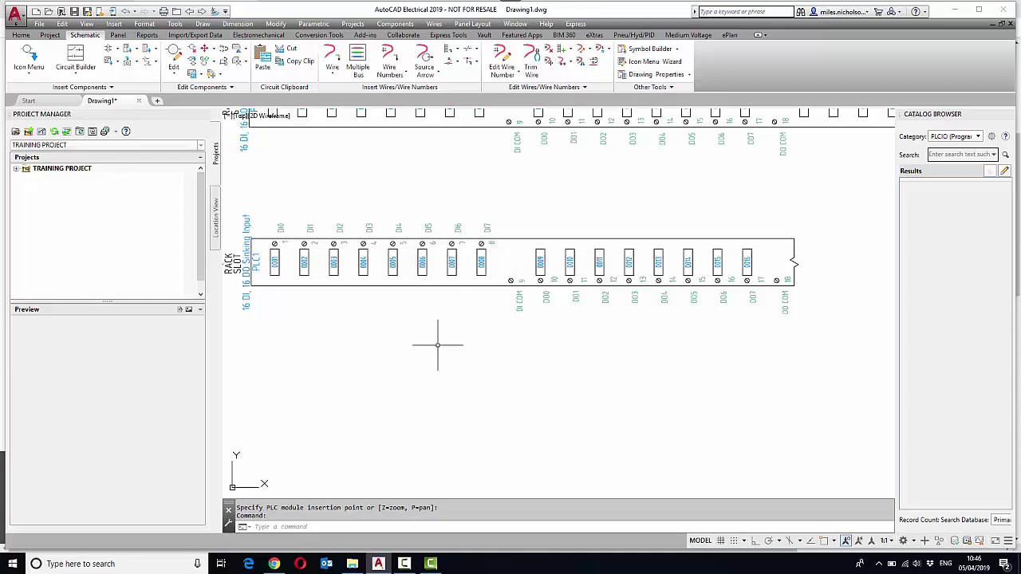
pyautogui.click(128, 49)
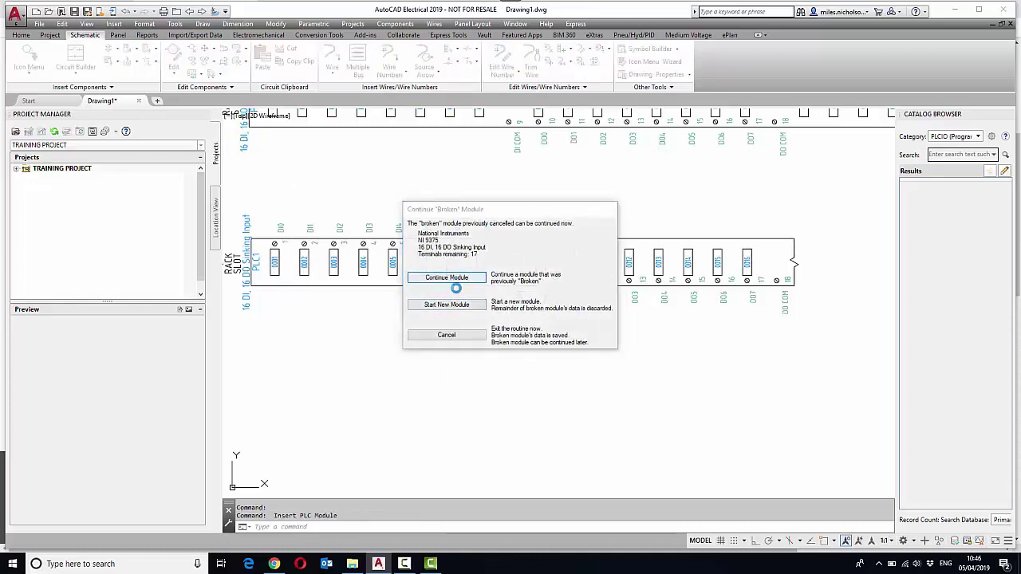
pyautogui.click(455, 279)
pyautogui.click(251, 384)
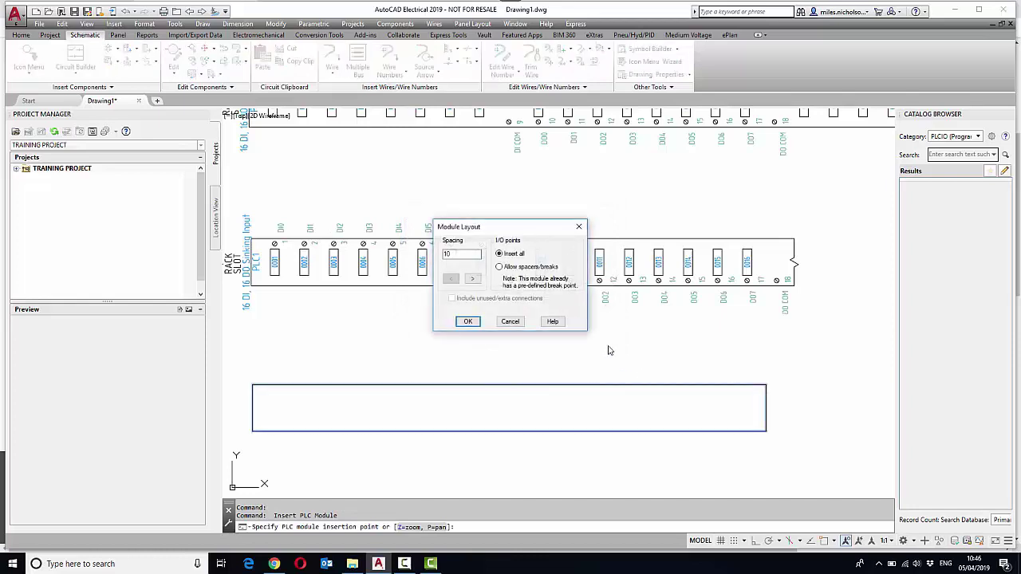
pyautogui.click(468, 322)
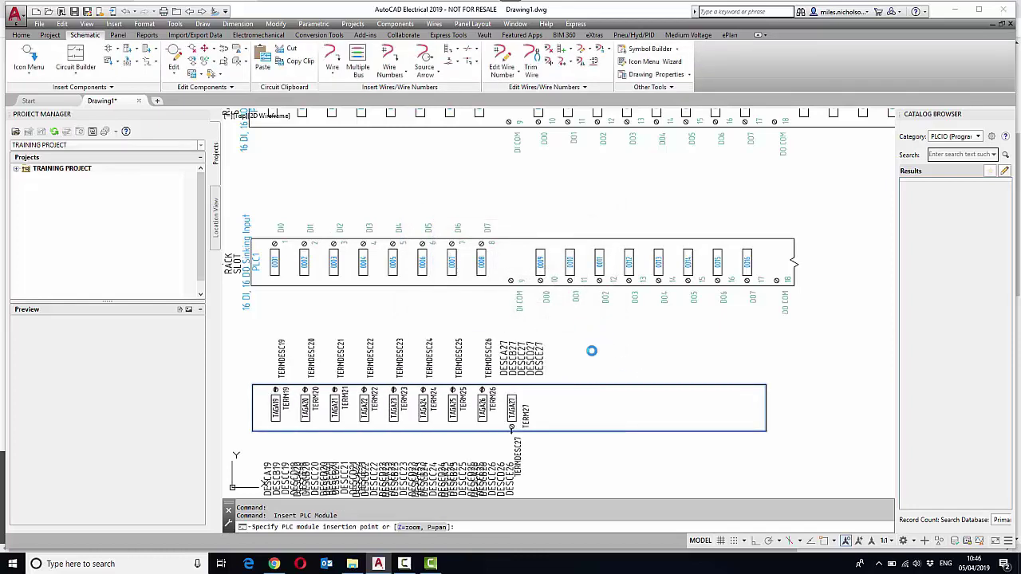